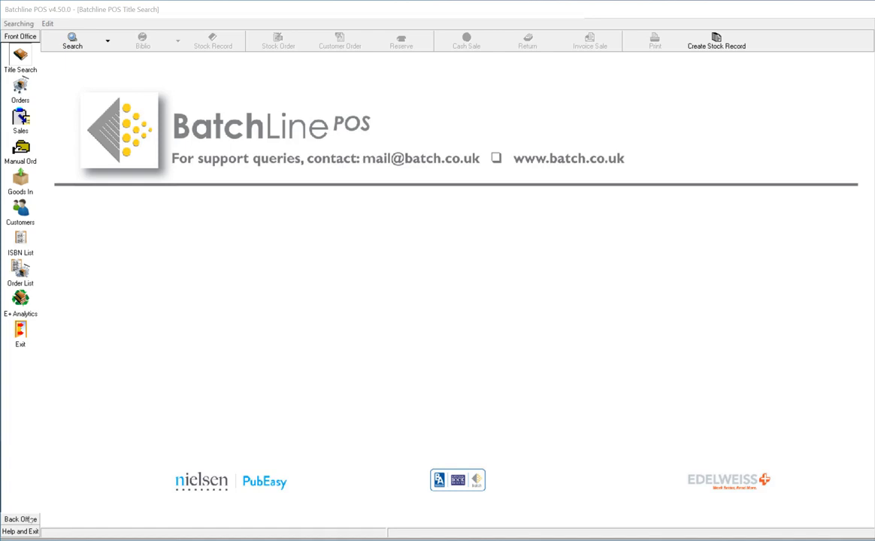
# - Open Shop Category Management from the back office maintenance area and reposition its window
pyautogui.click(21, 519)
pyautogui.click(20, 156)
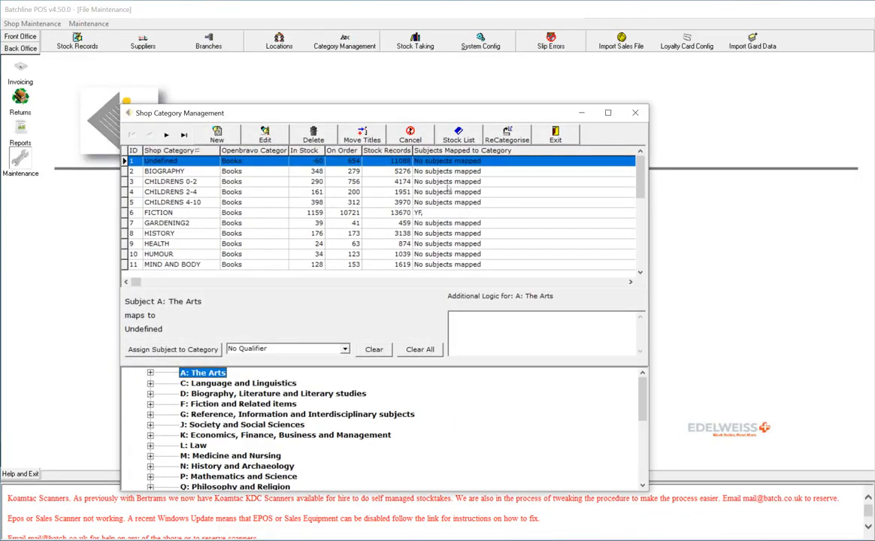
pyautogui.moveTo(327, 109); pyautogui.dragTo(357, 85)
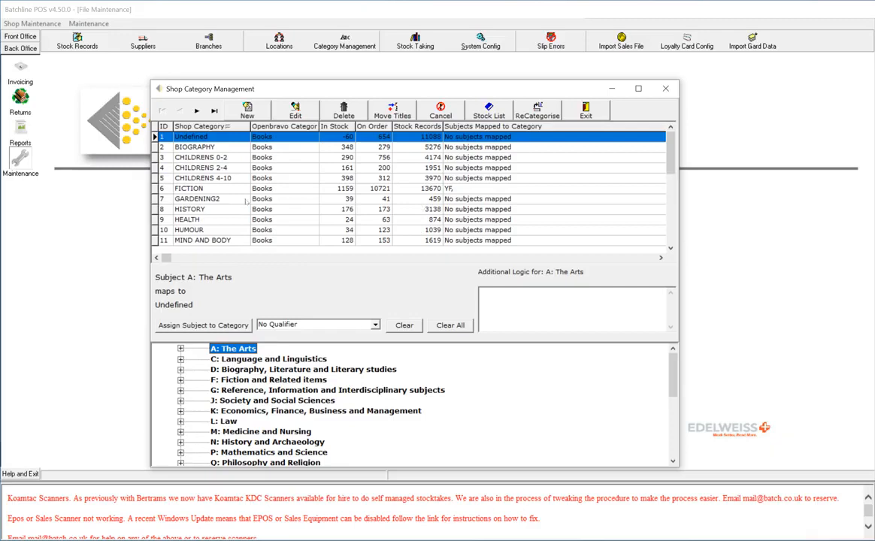
# - Delete all subject code to shop category mapping configuration
pyautogui.click(458, 326)
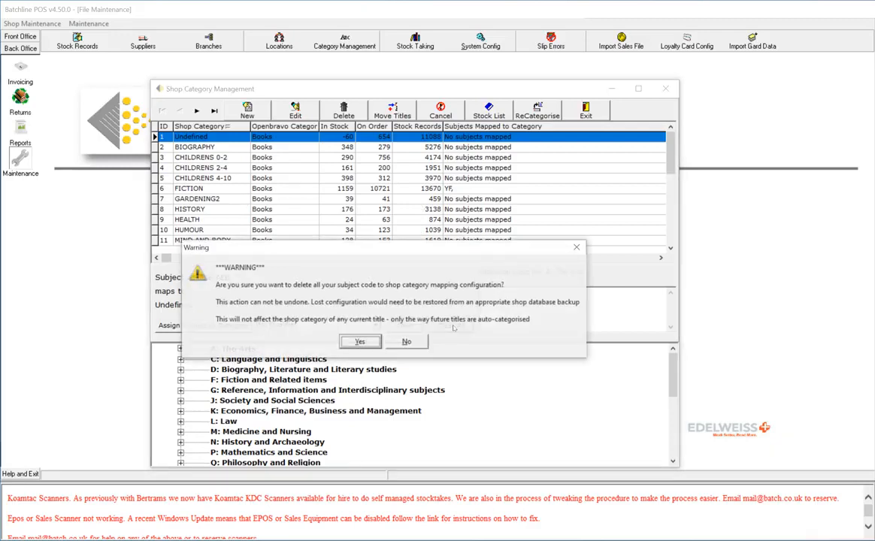
pyautogui.click(360, 342)
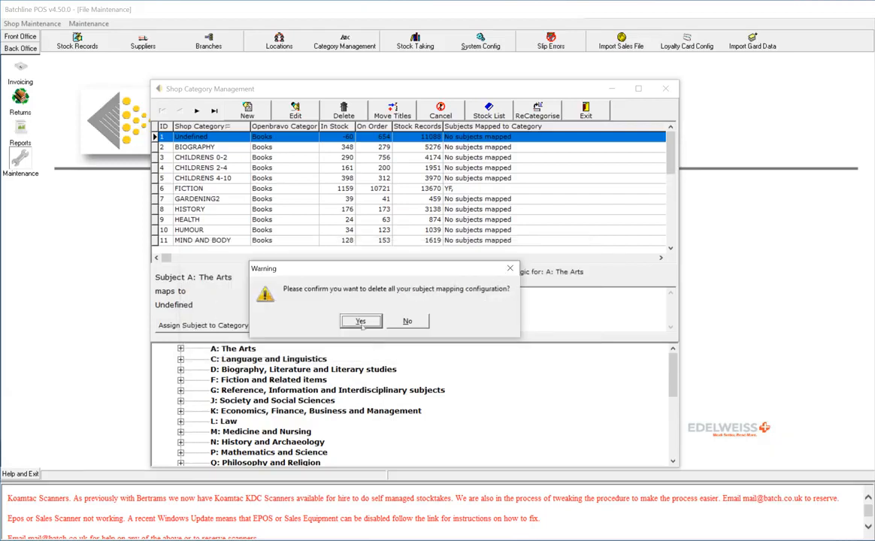
pyautogui.click(358, 319)
pyautogui.click(366, 323)
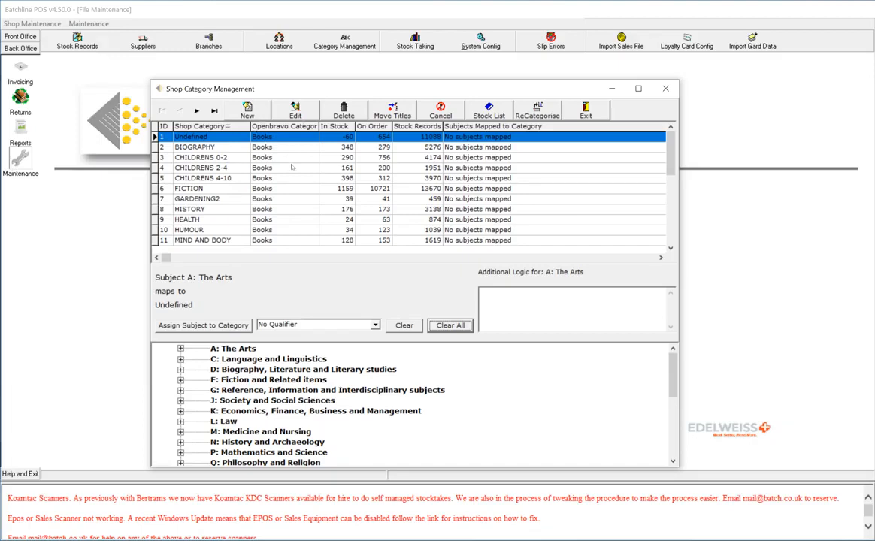
# - Open the CHILDRENS 0-2 category for editing, review its name and Openbravo category options, and close it without saving
pyautogui.click(215, 157)
pyautogui.click(295, 112)
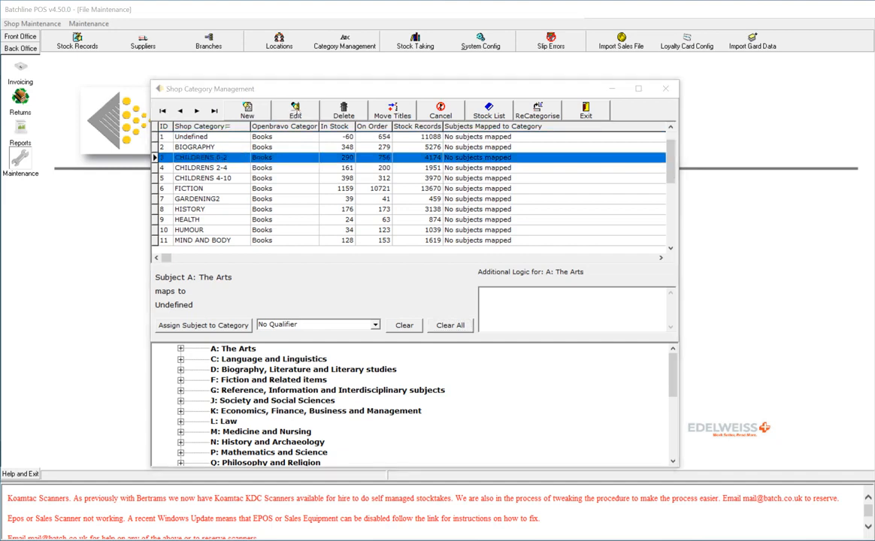
pyautogui.click(440, 265)
pyautogui.moveTo(441, 265); pyautogui.dragTo(429, 264)
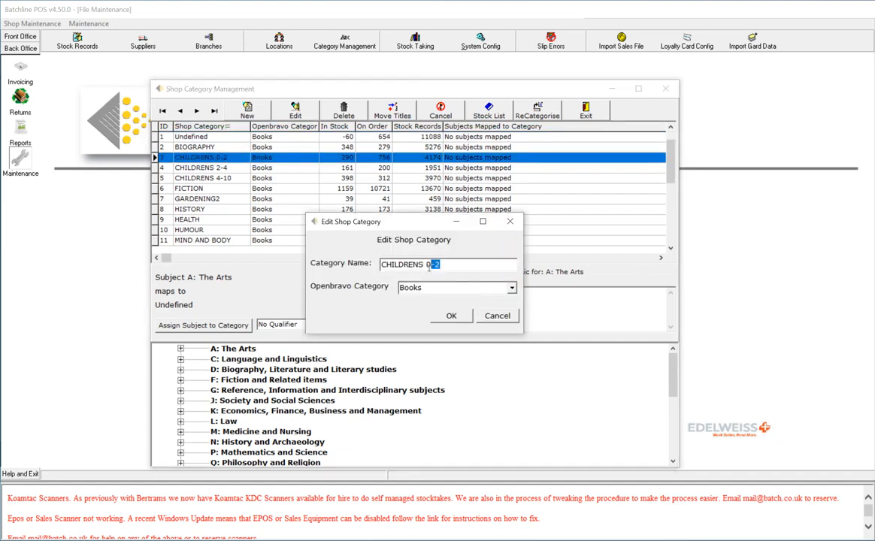
pyautogui.click(511, 288)
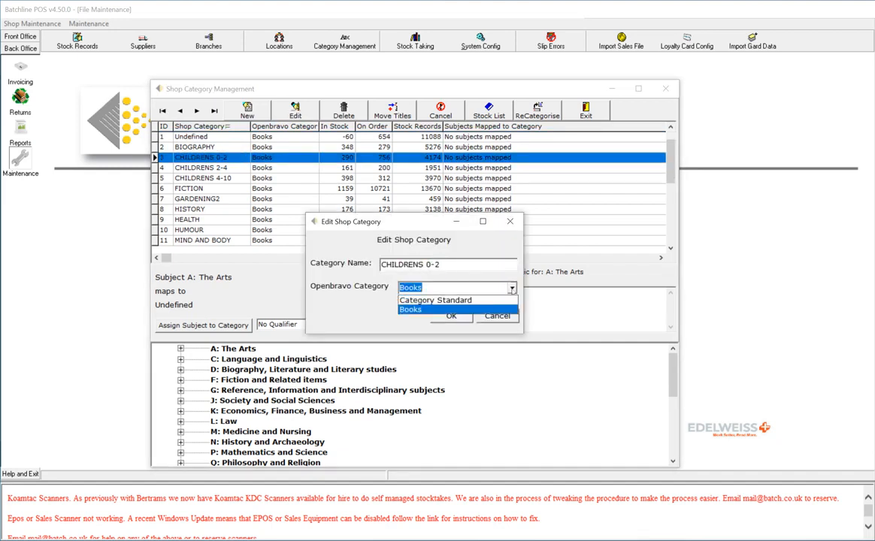
pyautogui.click(511, 289)
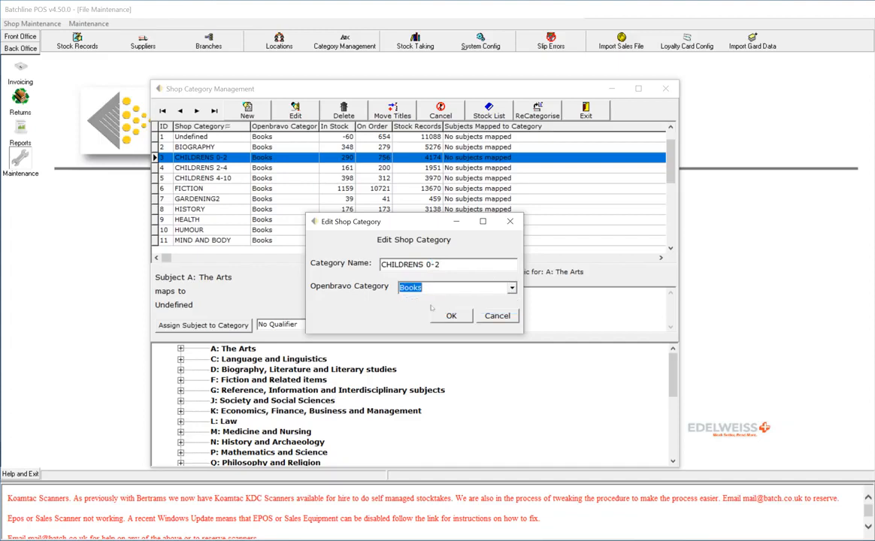
pyautogui.click(500, 316)
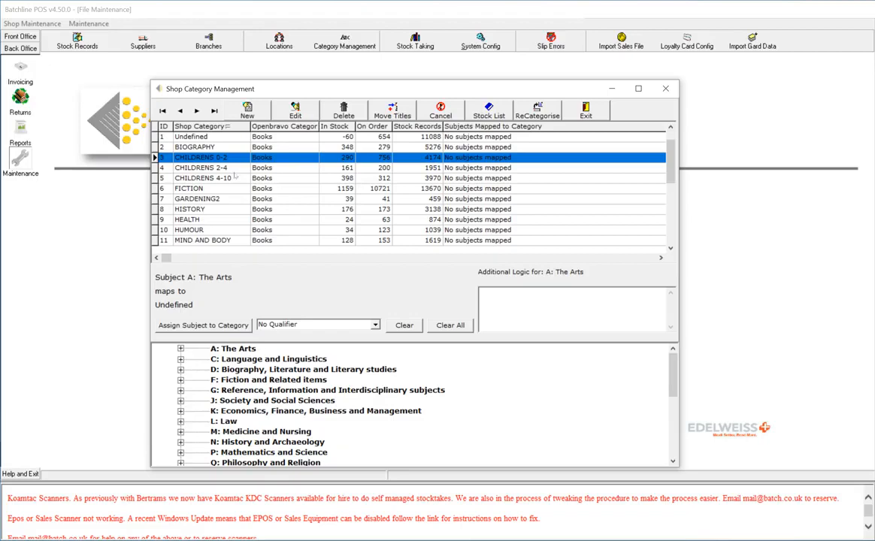
# - View the stock list of the GARDENING2 category and close it
pyautogui.press('Down')
pyautogui.press('Down')
pyautogui.press('Down')
pyautogui.press('Down')
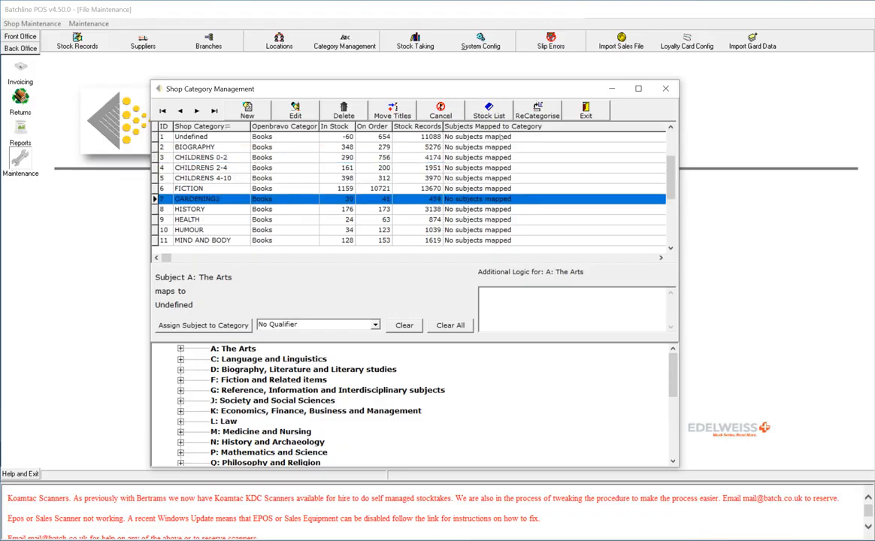
pyautogui.click(488, 111)
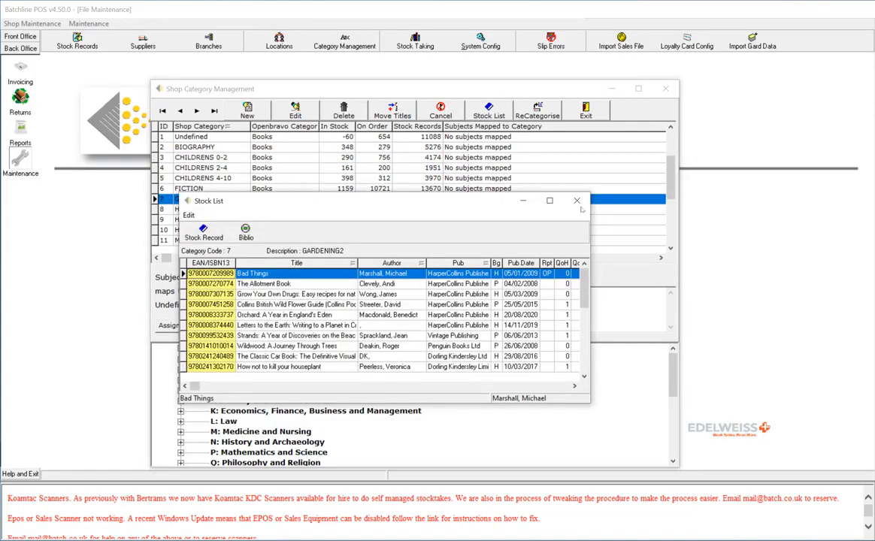
pyautogui.click(576, 202)
pyautogui.press('Down')
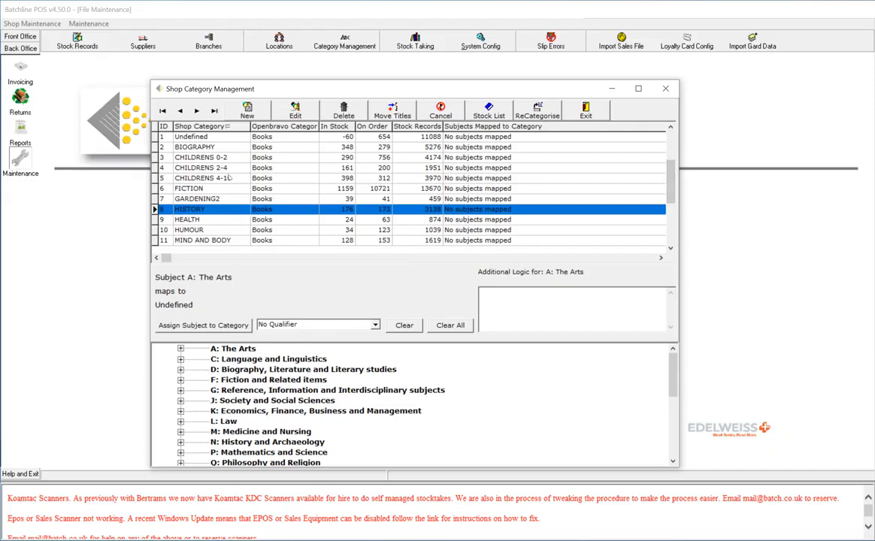
pyautogui.click(220, 188)
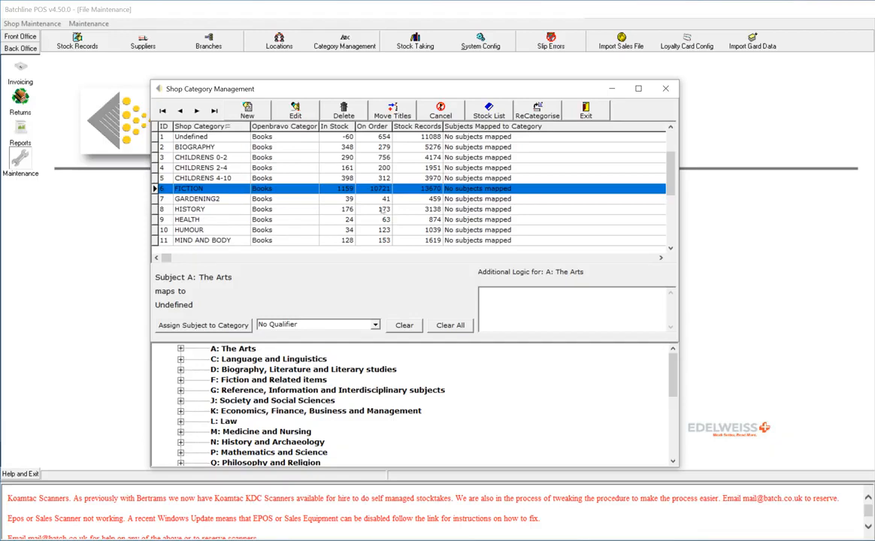
pyautogui.click(212, 139)
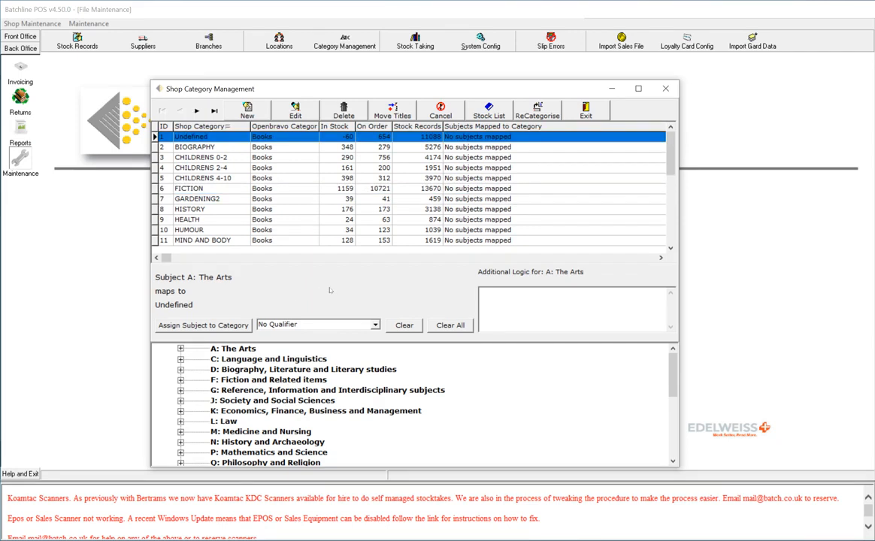
pyautogui.click(209, 149)
pyautogui.click(209, 137)
pyautogui.click(224, 160)
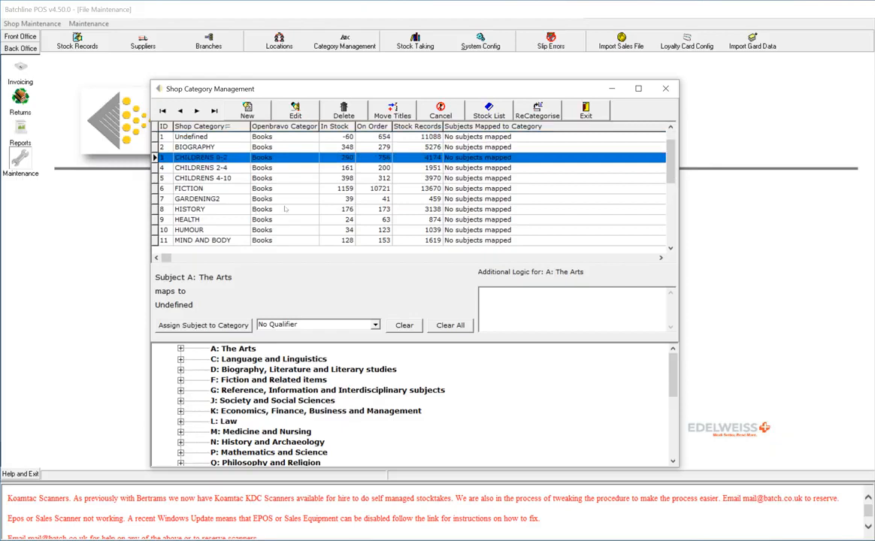
# - Assign subject A: The Arts to the ARTS shop category with no qualifier
pyautogui.click(241, 349)
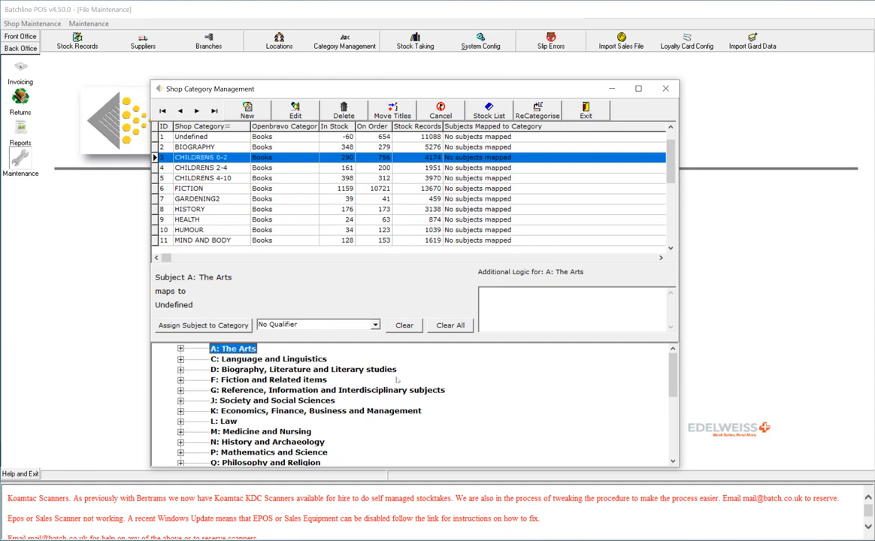
pyautogui.moveTo(671, 156); pyautogui.dragTo(671, 232)
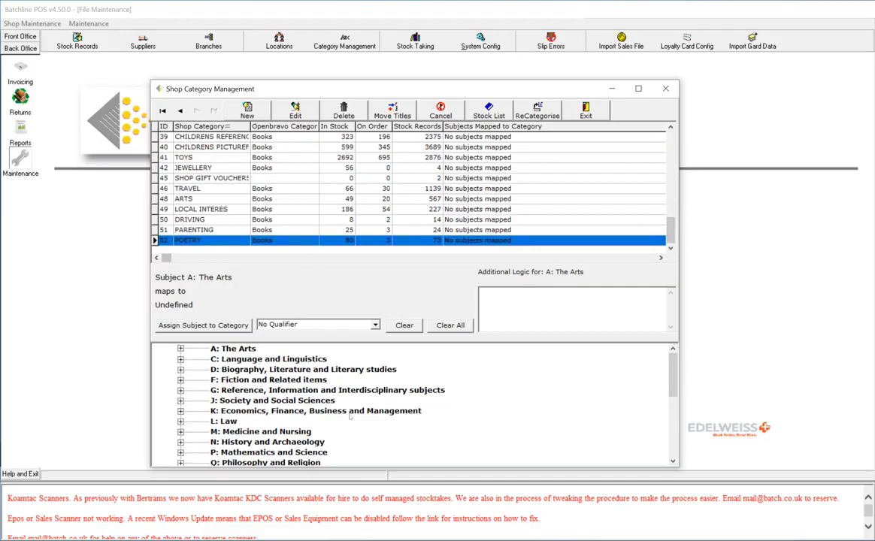
pyautogui.click(239, 350)
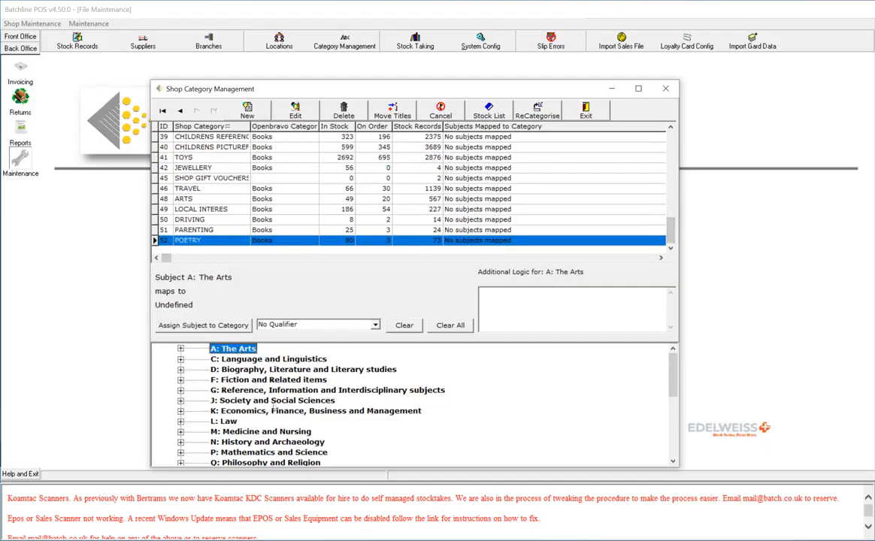
pyautogui.click(181, 349)
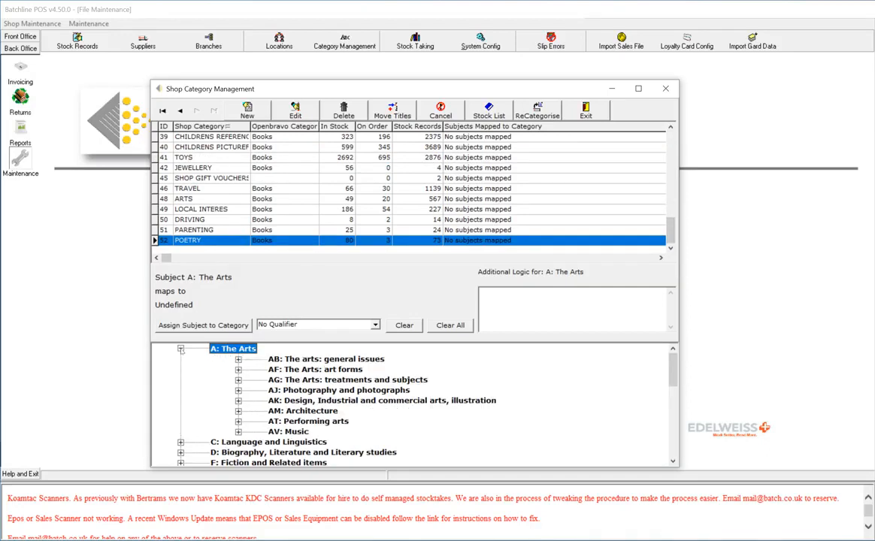
pyautogui.click(180, 348)
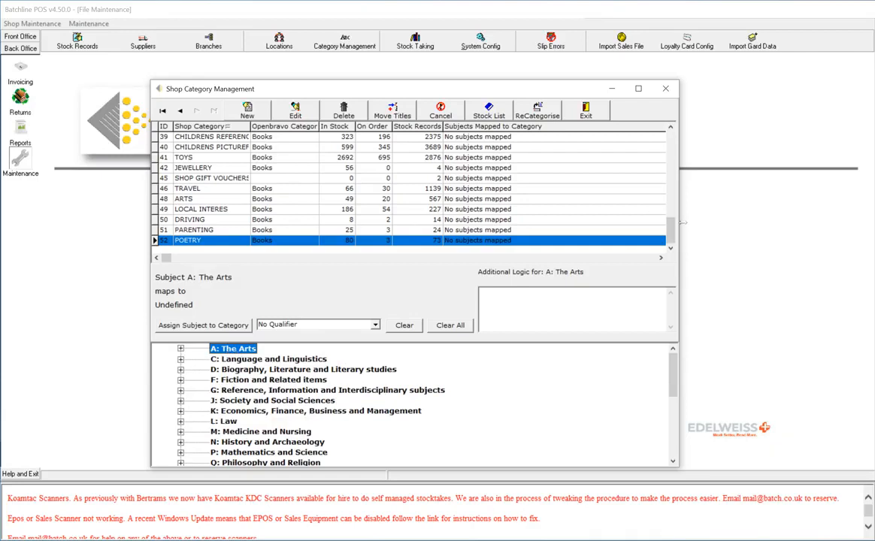
pyautogui.click(183, 199)
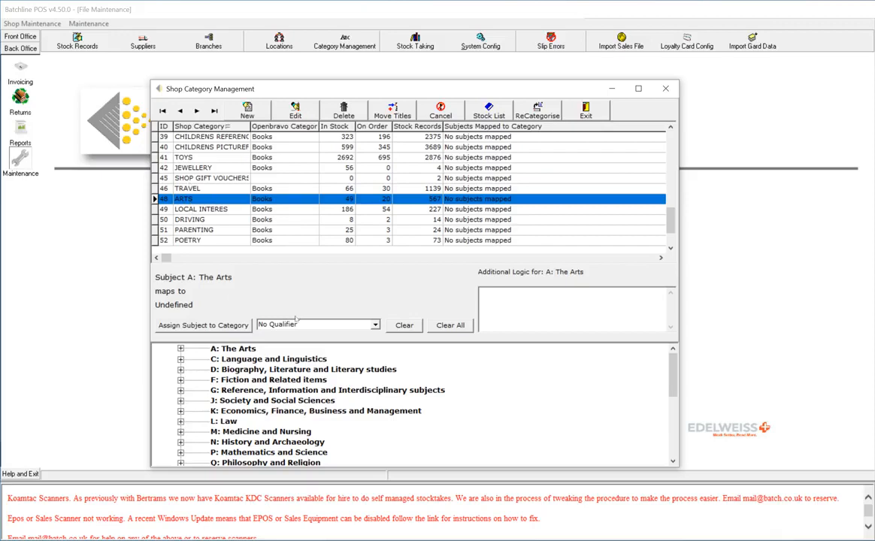
pyautogui.click(203, 325)
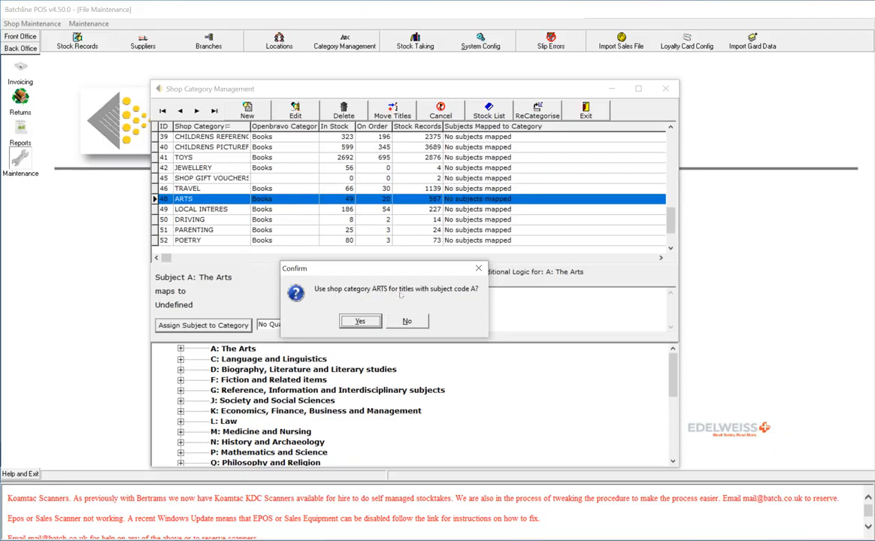
pyautogui.click(360, 321)
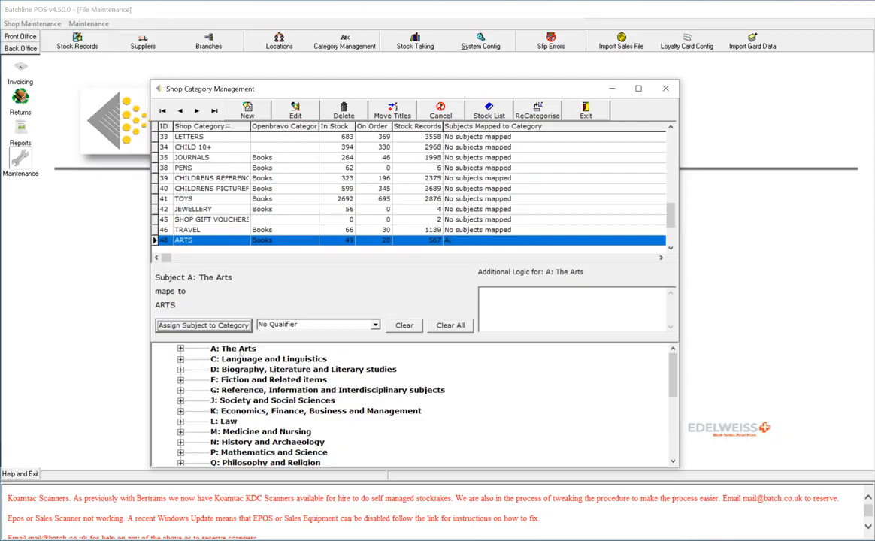
# - Expand subject A: The Arts and its AB branch, and check the category mapping of subjects AB, AF and ABC
pyautogui.click(230, 349)
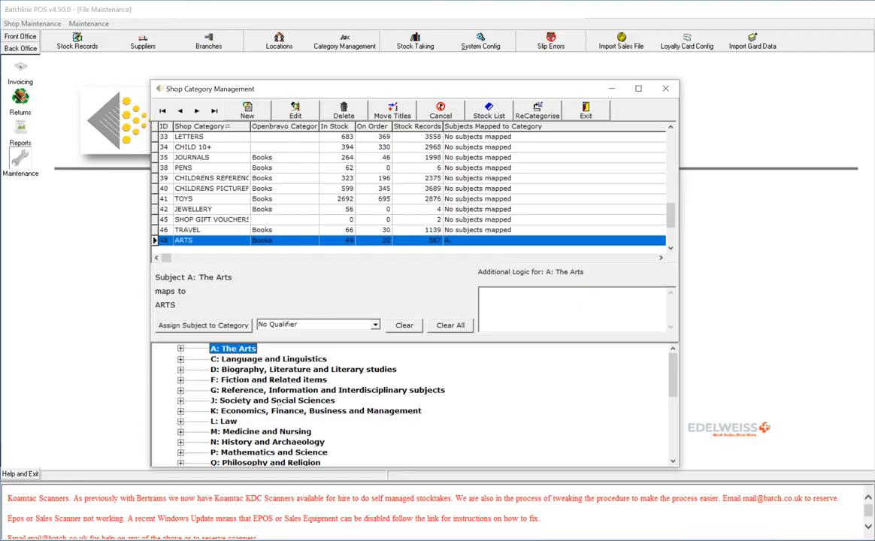
pyautogui.click(181, 349)
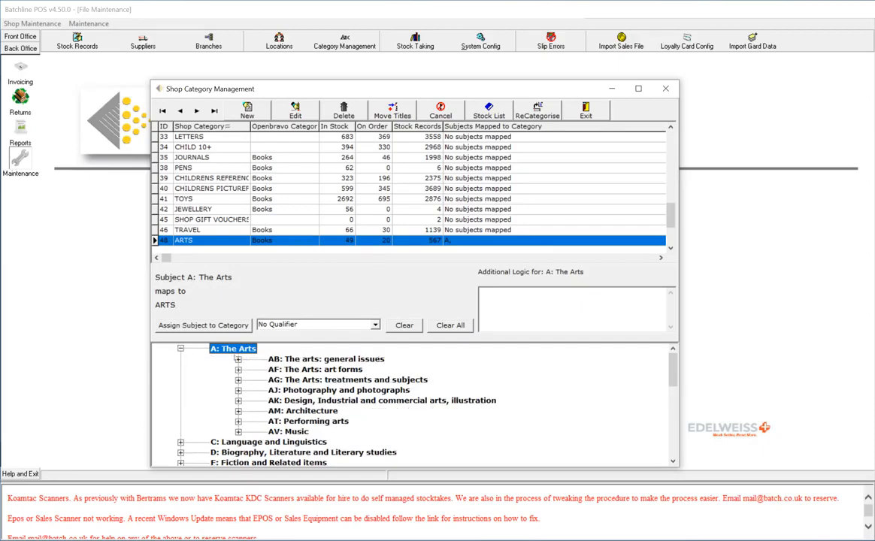
pyautogui.click(315, 360)
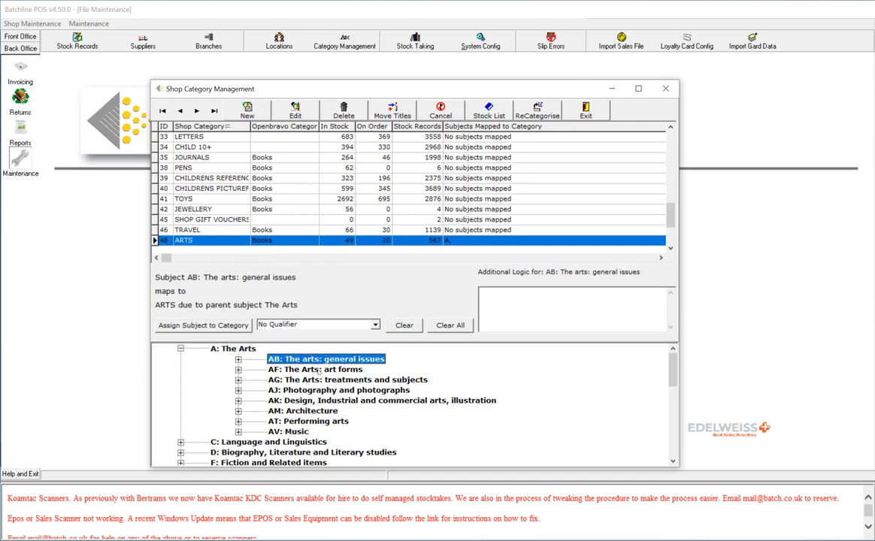
pyautogui.click(318, 370)
pyautogui.click(237, 360)
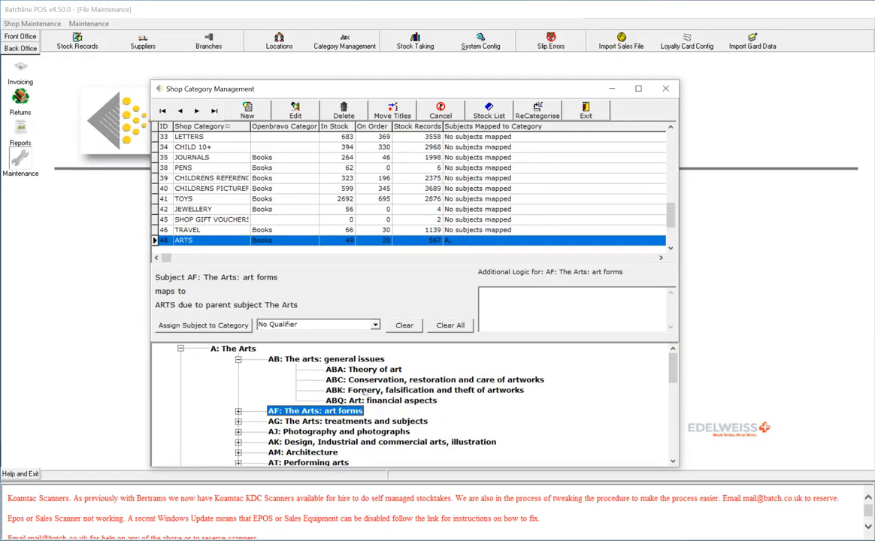
pyautogui.click(369, 381)
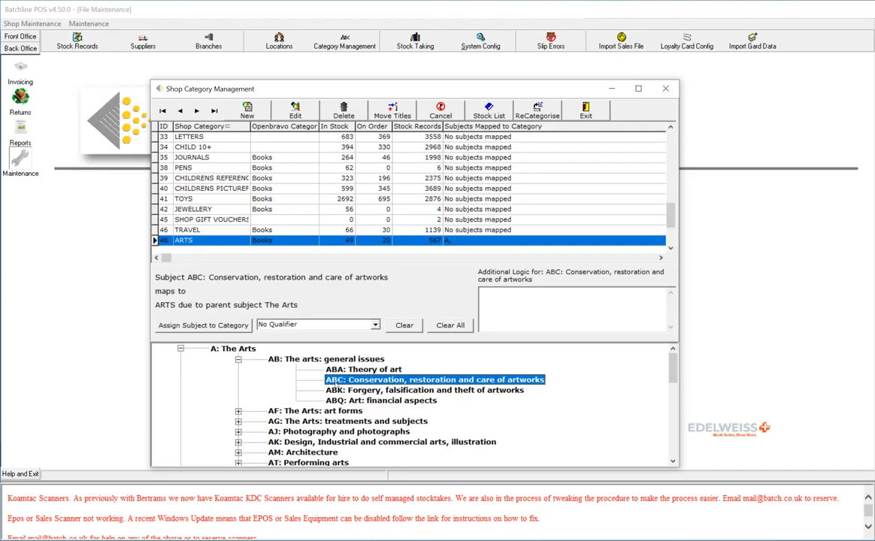
# - Compare the category mapping of parent subject A: The Arts with that of its subjects AB, ABA and ABC
pyautogui.click(307, 360)
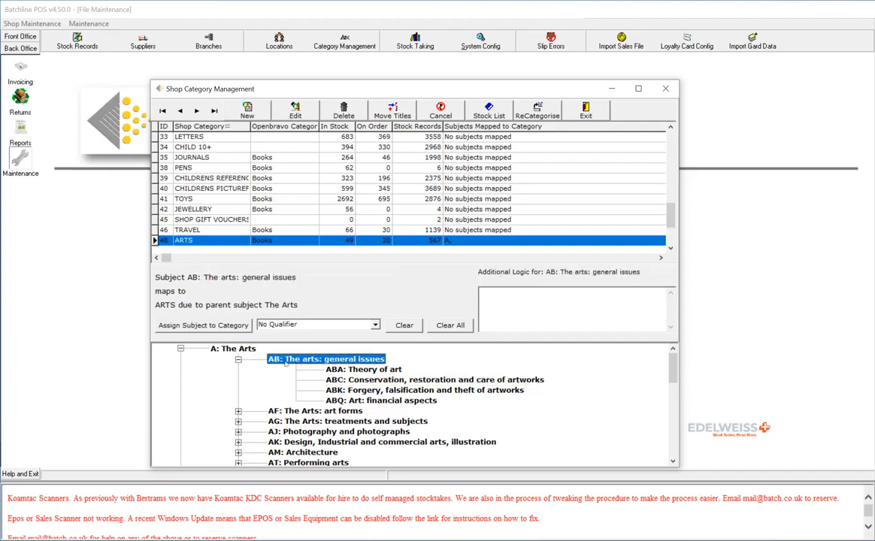
pyautogui.click(218, 349)
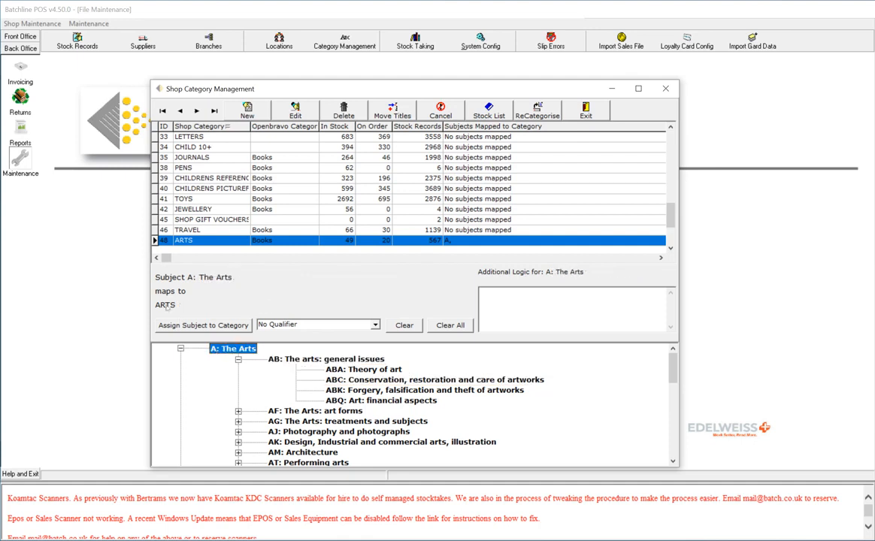
pyautogui.click(323, 359)
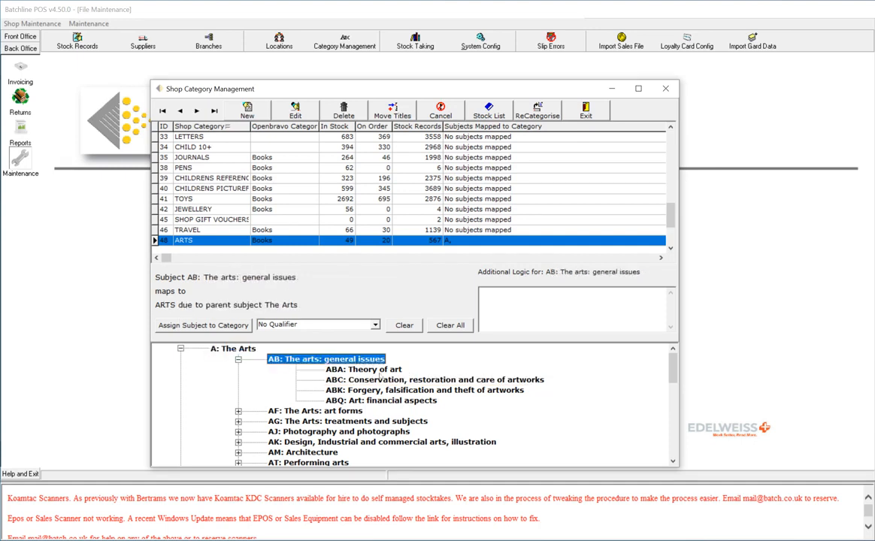
pyautogui.click(363, 370)
pyautogui.click(381, 381)
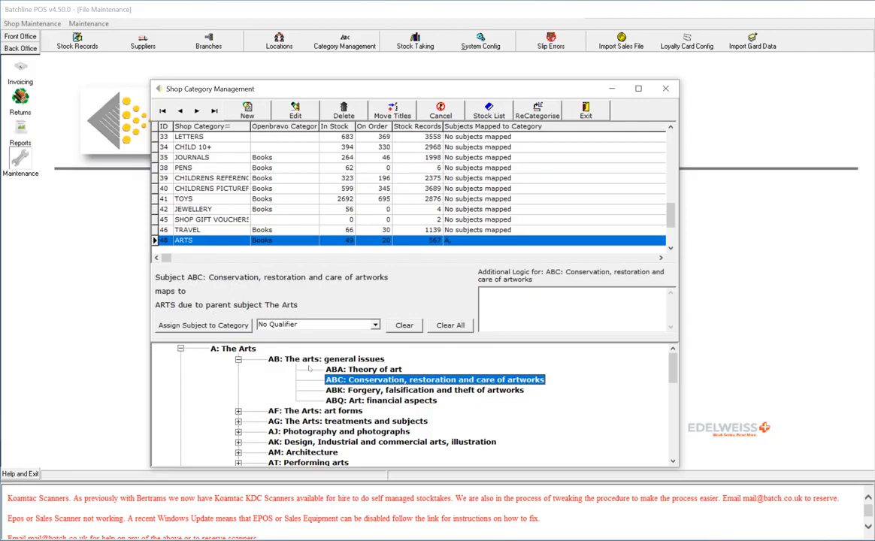
pyautogui.click(233, 350)
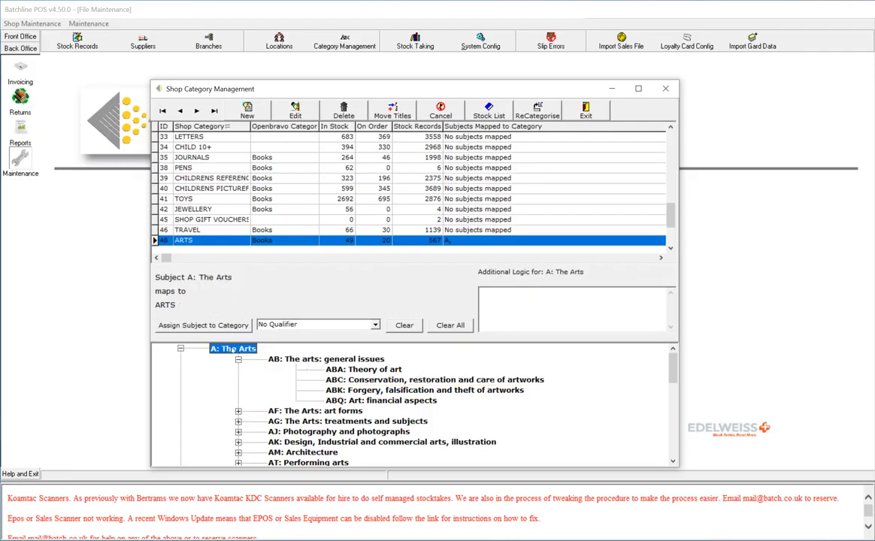
pyautogui.click(349, 379)
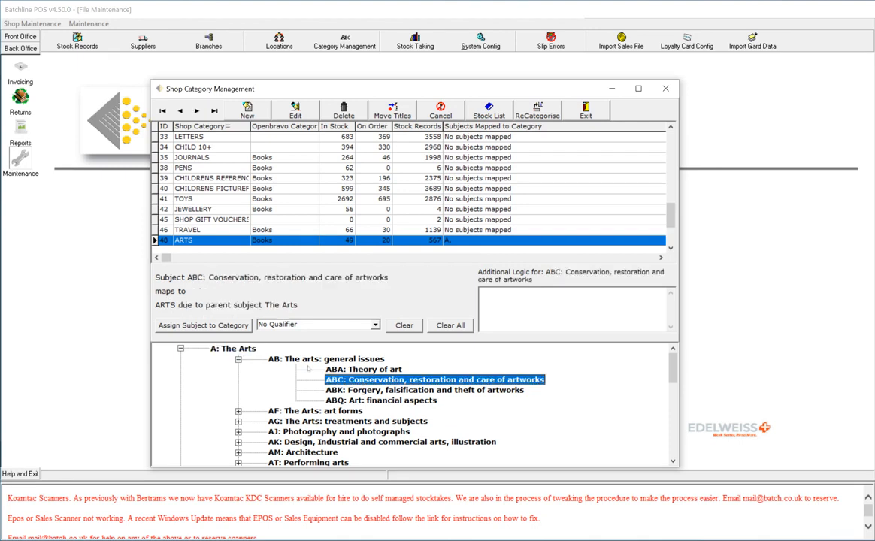
# - Go through the subjects under AB: The arts: general issues and back up to A: The Arts, checking each one's category mapping
pyautogui.click(335, 360)
pyautogui.press('Down')
pyautogui.press('Down')
pyautogui.press('Down')
pyautogui.press('Down')
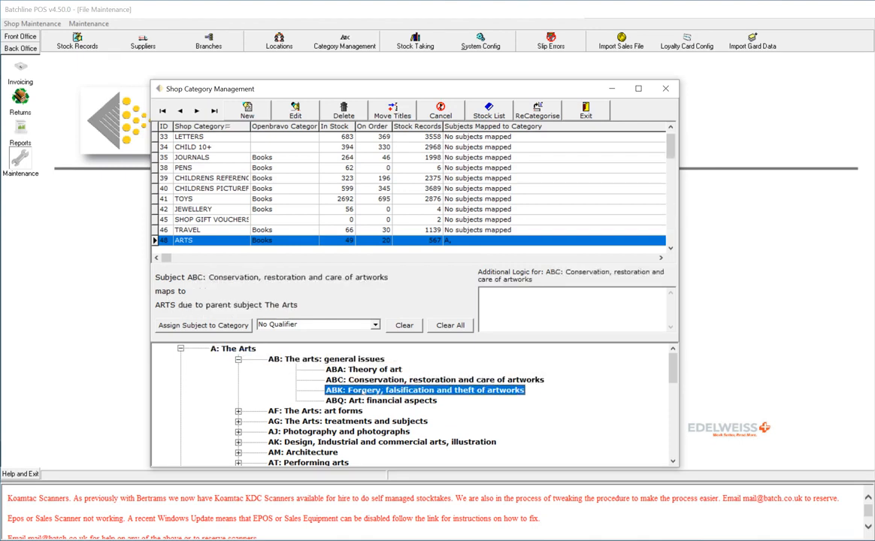
pyautogui.press('Up')
pyautogui.press('Up')
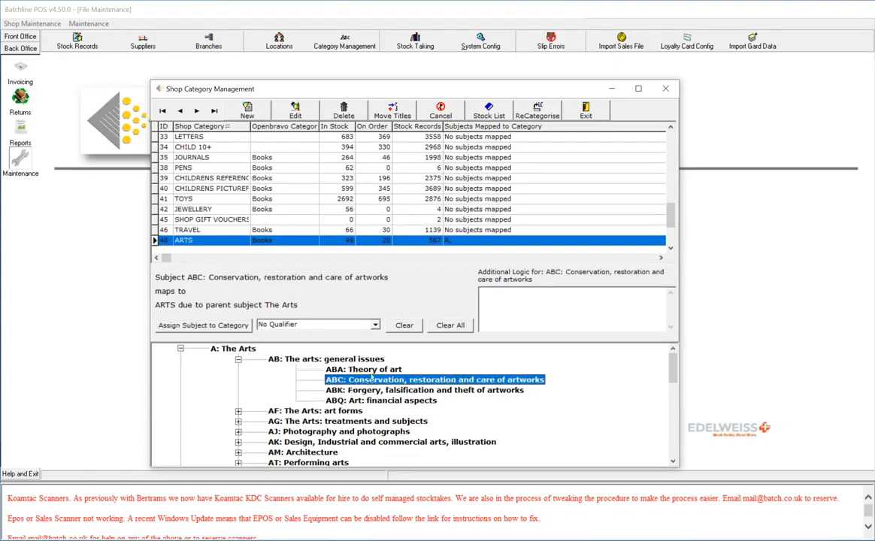
pyautogui.press('Up')
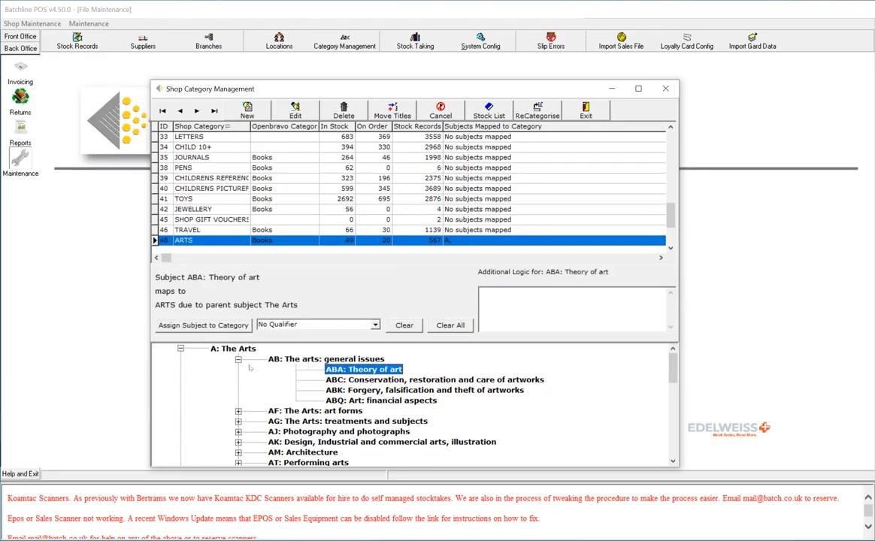
pyautogui.press('Up')
pyautogui.press('Up')
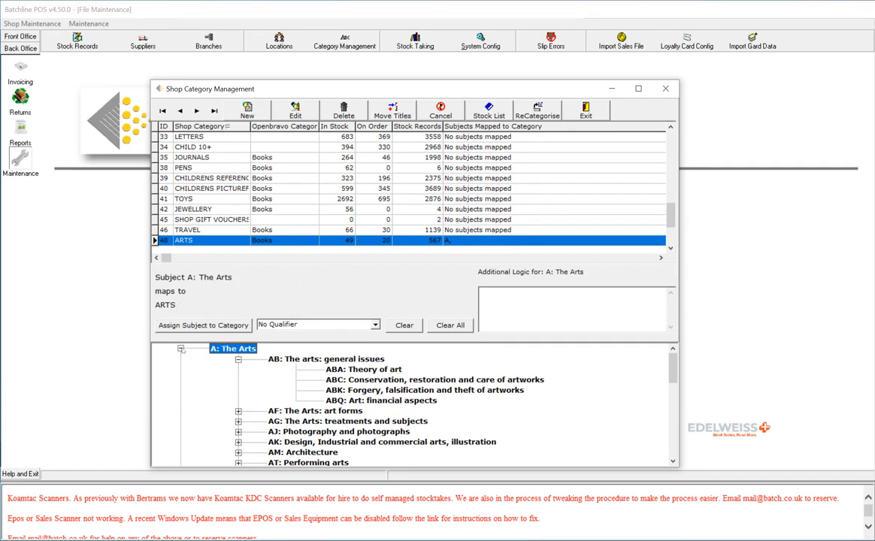
# - Collapse subject A: The Arts and check the category mapping of the top-level subjects from C through L: Law
pyautogui.click(182, 349)
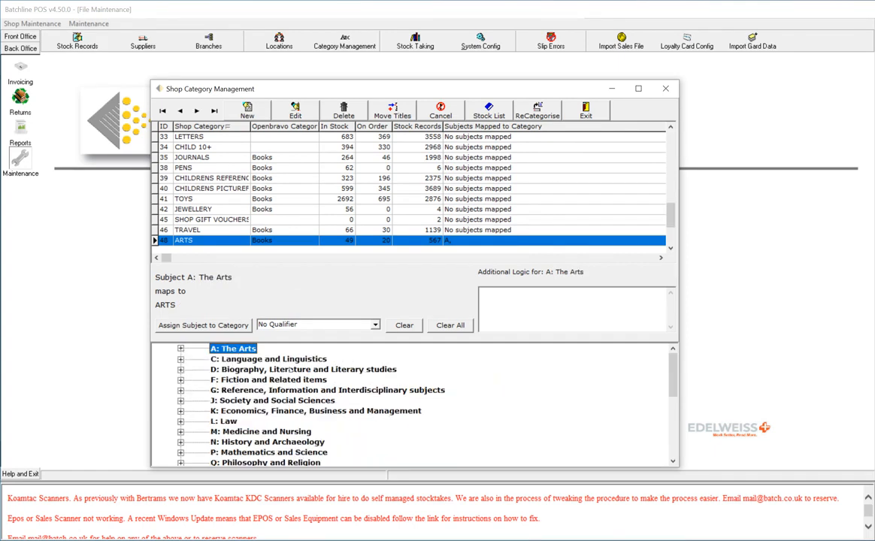
pyautogui.press('Down')
pyautogui.press('Down')
pyautogui.press('Down')
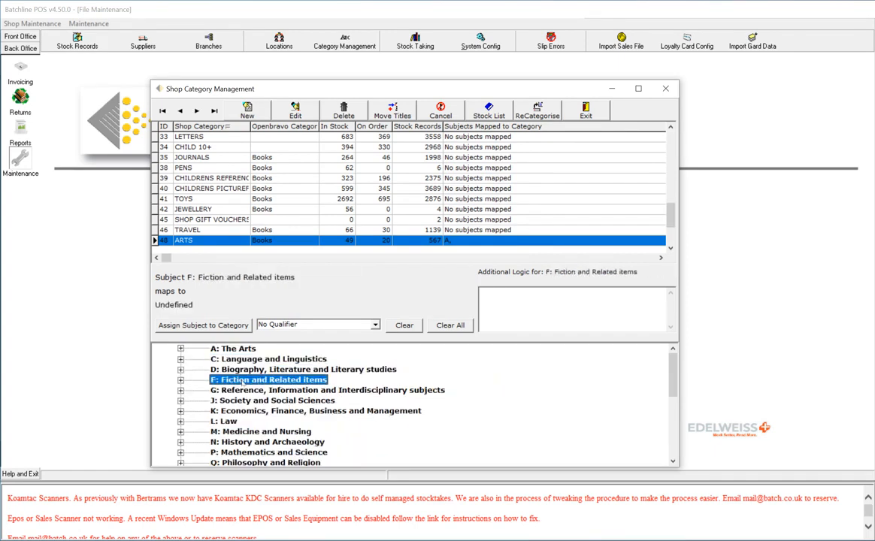
pyautogui.press('Down')
pyautogui.press('Down')
pyautogui.press('Down')
pyautogui.press('Down')
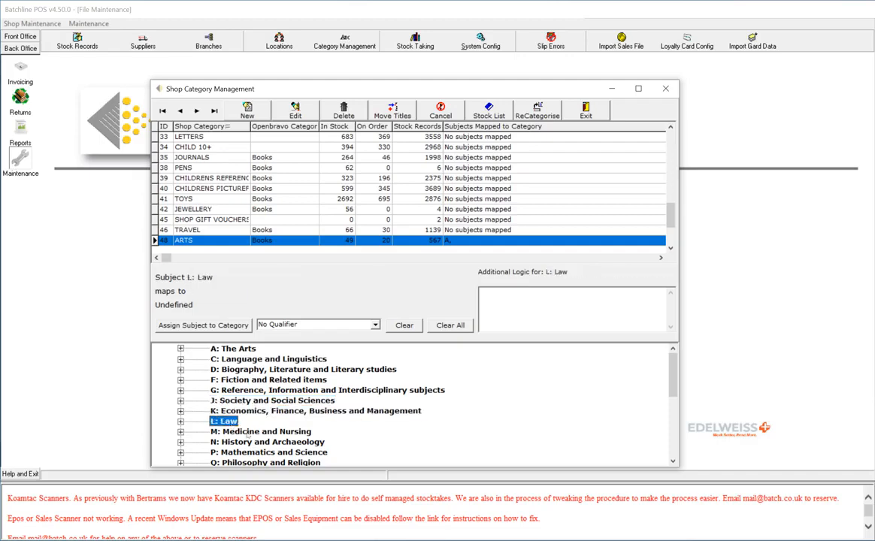
# - Review the remaining top-level subjects and check the mapping of Y: Children's, Teenage and Educational and X: Graphic novels, Comic books, Cartoons
pyautogui.click(674, 462)
pyautogui.click(674, 463)
pyautogui.click(674, 462)
pyautogui.click(673, 462)
pyautogui.click(674, 463)
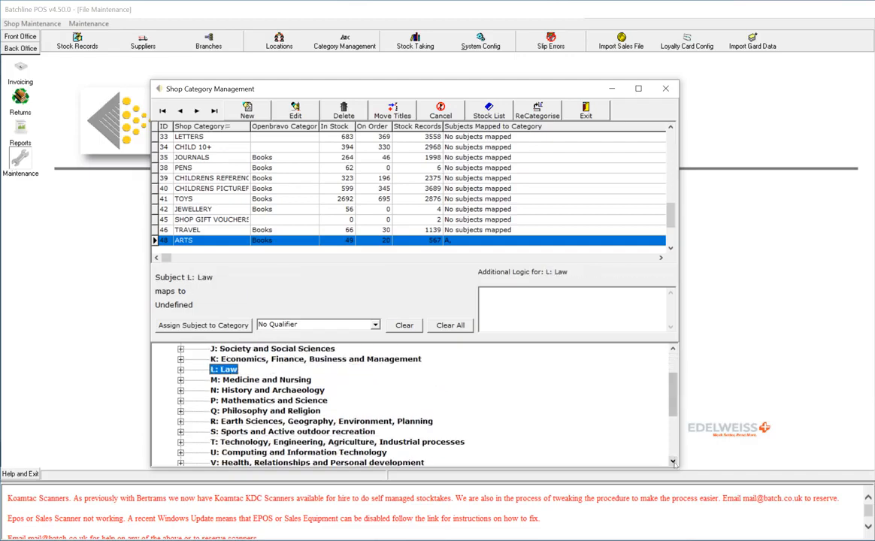
pyautogui.click(673, 462)
pyautogui.click(673, 462)
pyautogui.click(674, 462)
pyautogui.click(673, 462)
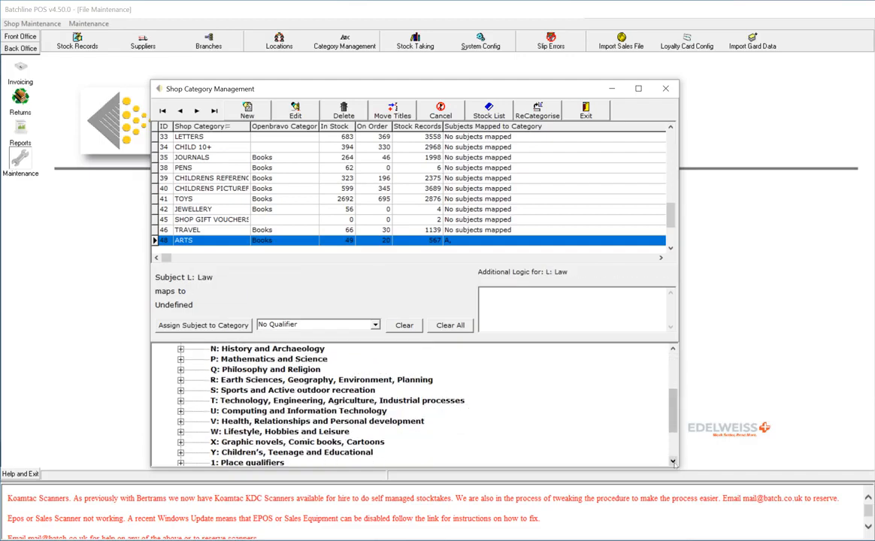
pyautogui.click(674, 463)
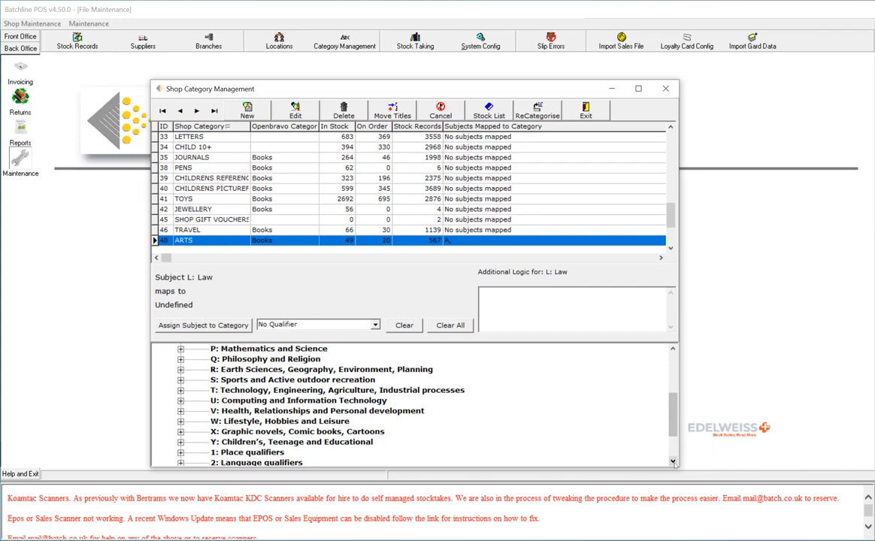
pyautogui.click(673, 462)
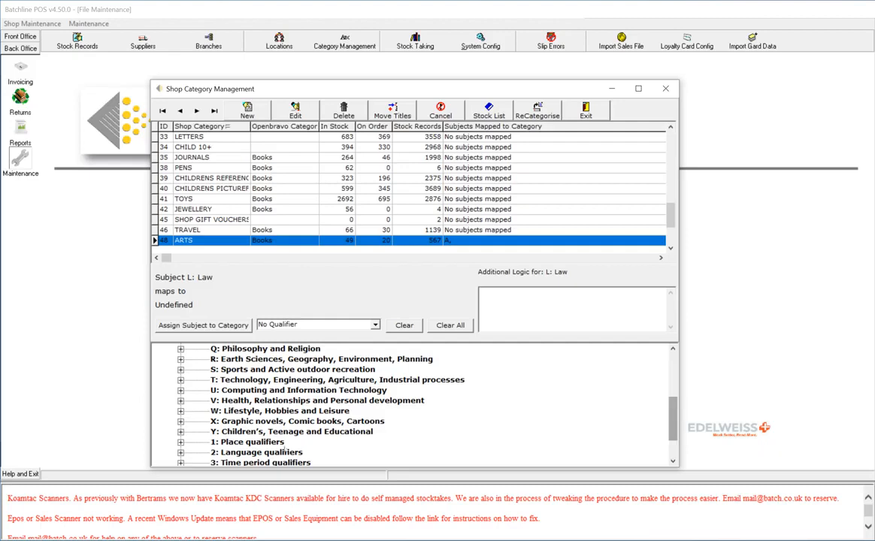
pyautogui.click(315, 432)
pyautogui.click(341, 423)
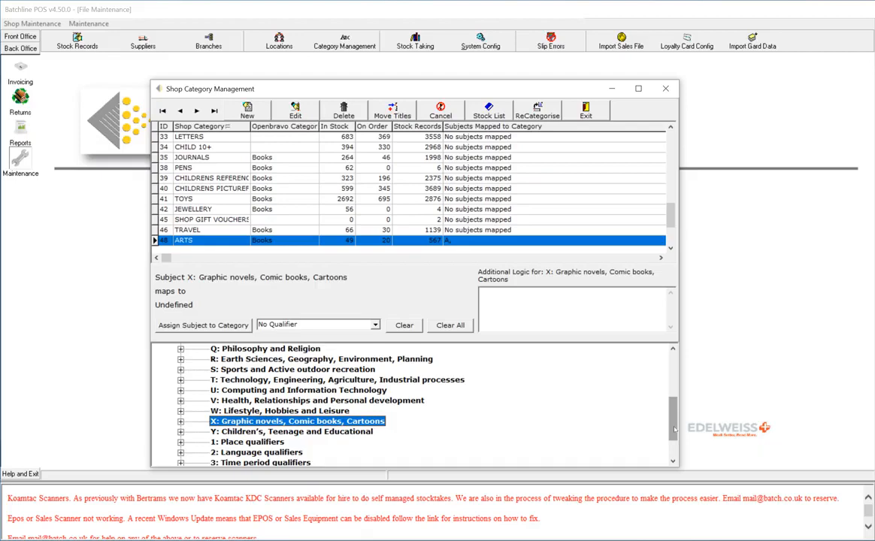
# - Check the category mapping of subjects R: Earth Sciences, Geography, Environment, Planning and T: Technology, Engineering, Agriculture, Industrial processes
pyautogui.moveTo(675, 429); pyautogui.dragTo(677, 398)
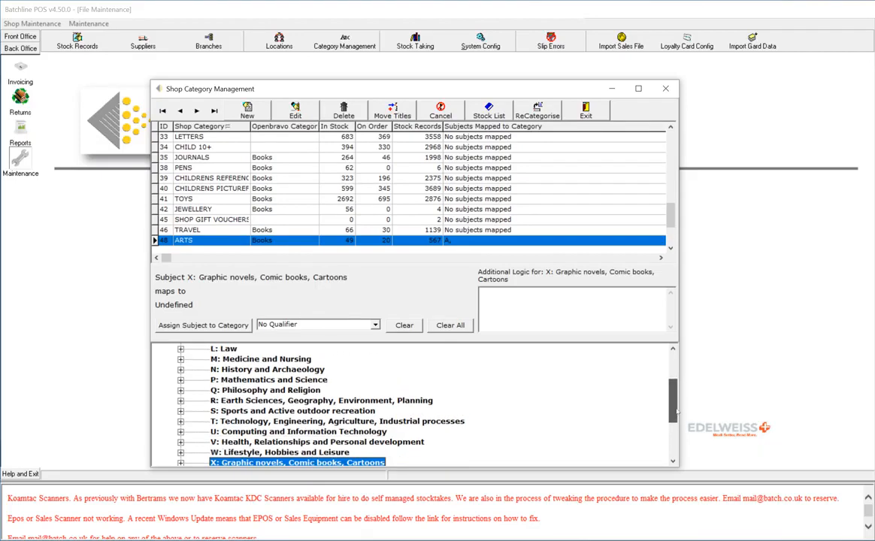
pyautogui.click(288, 403)
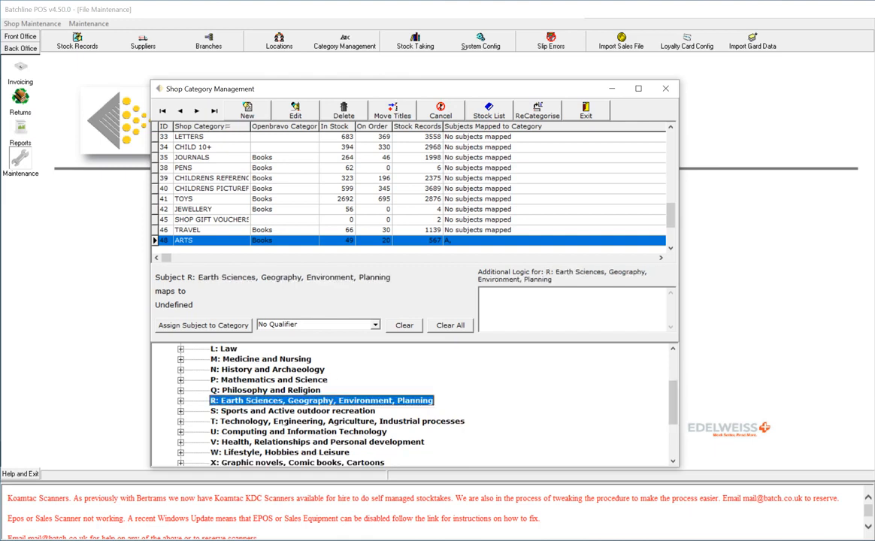
pyautogui.click(279, 422)
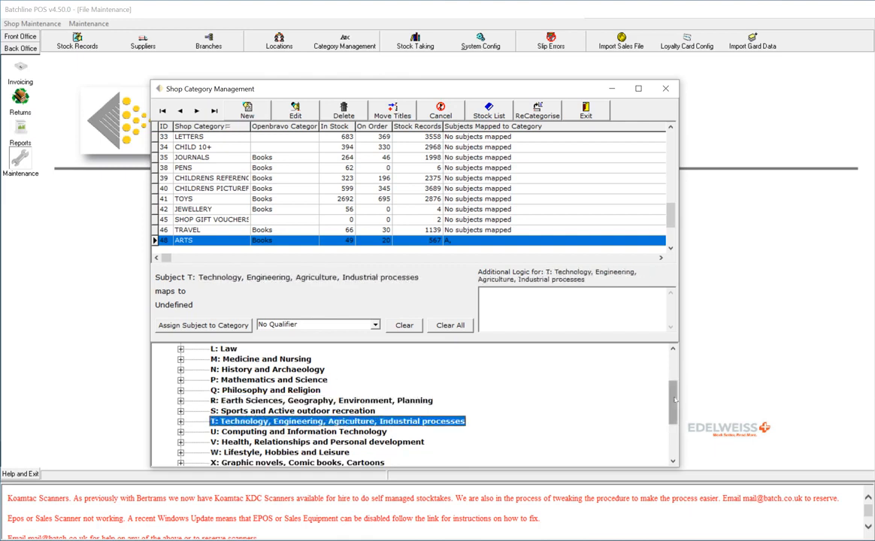
# - Assign subject U: Computing and Information Technology to the ARTS shop category with no qualifier
pyautogui.moveTo(674, 402); pyautogui.dragTo(676, 419)
pyautogui.click(311, 391)
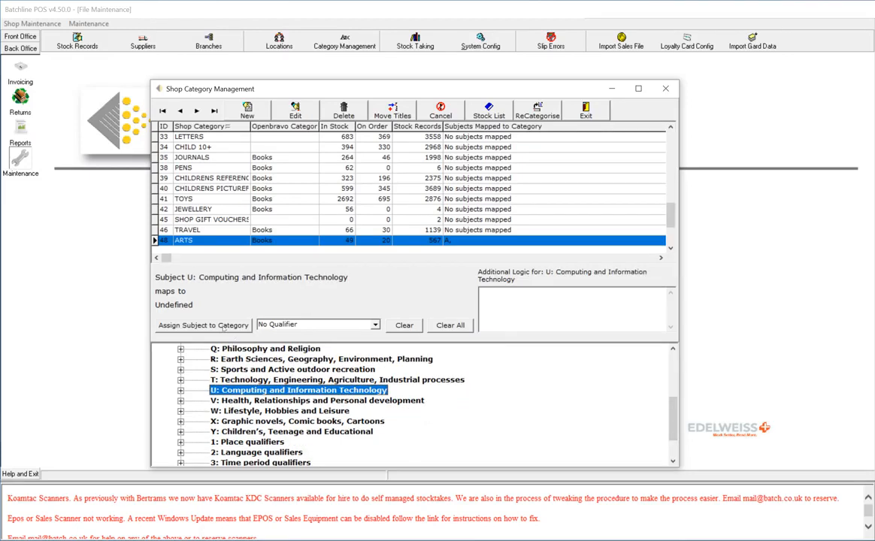
pyautogui.click(203, 324)
pyautogui.click(355, 319)
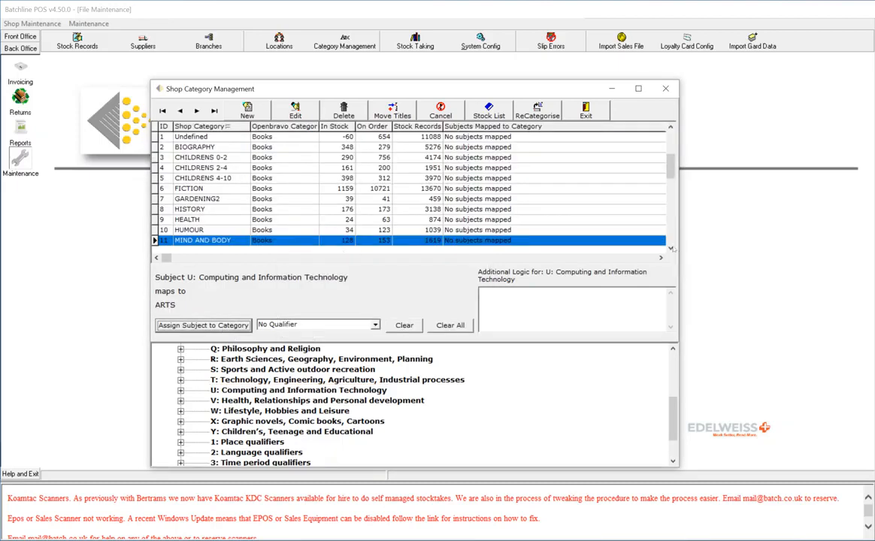
# - Reselect the ARTS shop category and assign subject Y: Children's, Teenage and Educational to it with no qualifier
pyautogui.click(671, 249)
pyautogui.click(671, 250)
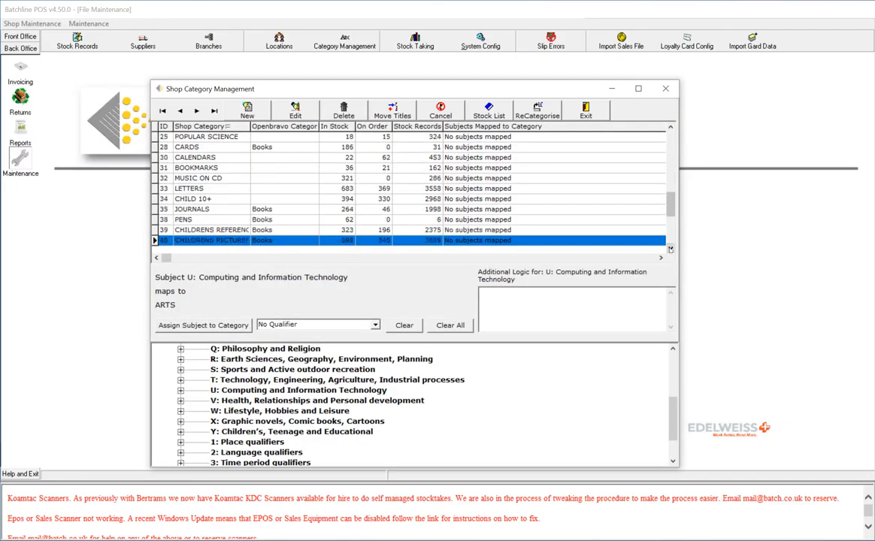
pyautogui.click(670, 249)
pyautogui.click(671, 249)
pyautogui.click(670, 249)
pyautogui.click(671, 249)
pyautogui.click(201, 221)
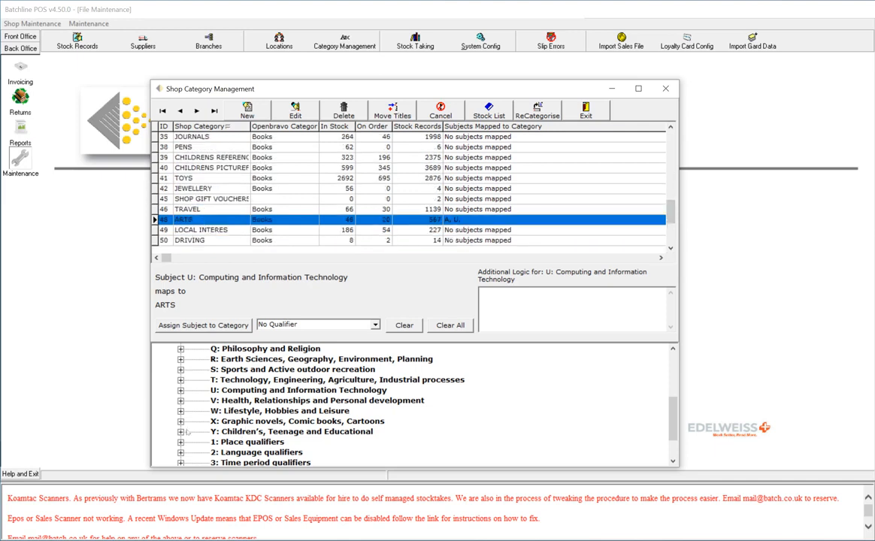
pyautogui.click(238, 433)
pyautogui.click(234, 326)
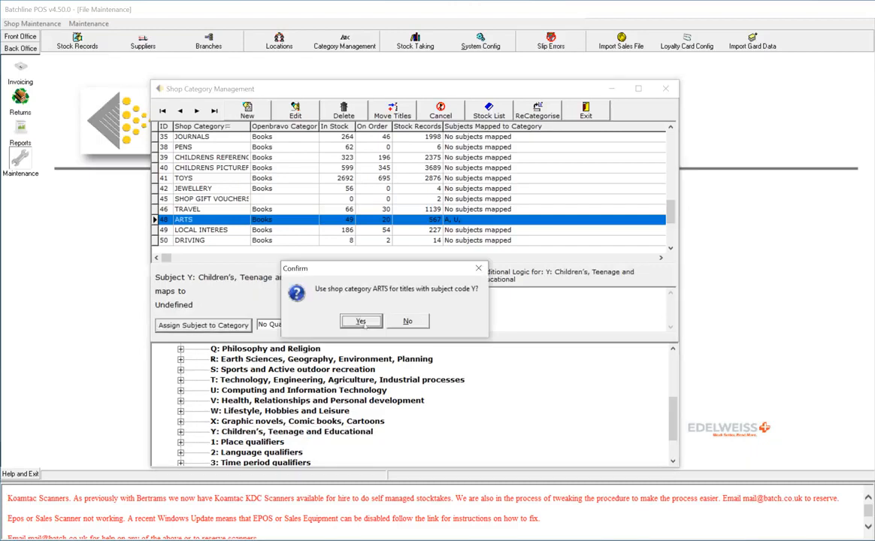
pyautogui.click(363, 322)
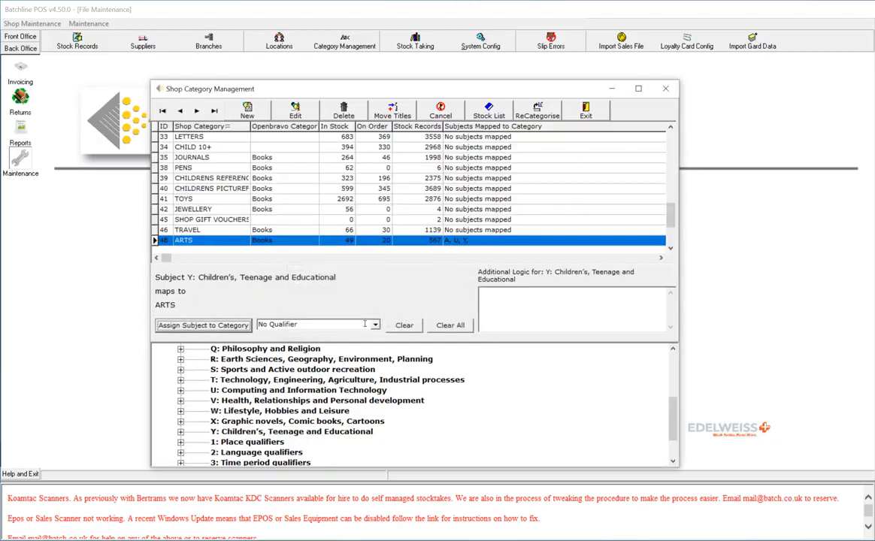
# - Locate the ARTS shop category in the list and check which subject codes are mapped to it
pyautogui.click(671, 249)
pyautogui.click(671, 248)
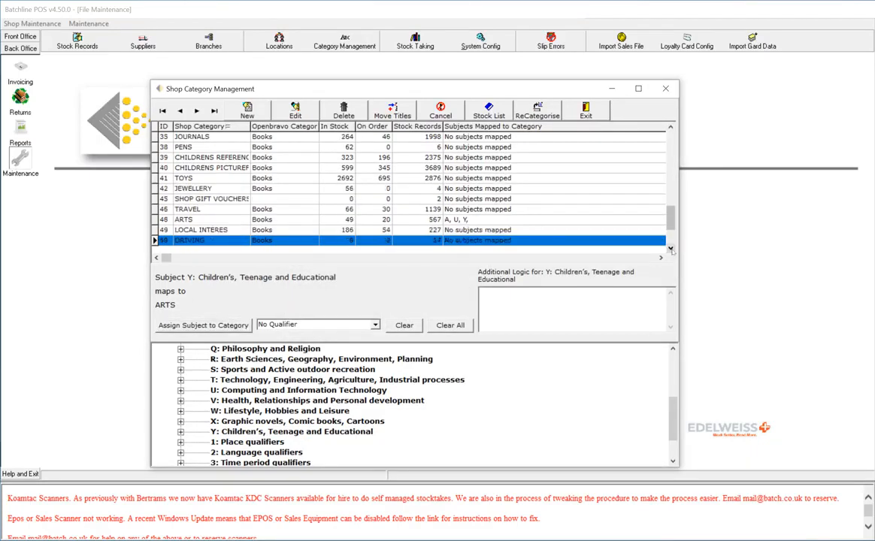
pyautogui.click(671, 249)
pyautogui.click(466, 209)
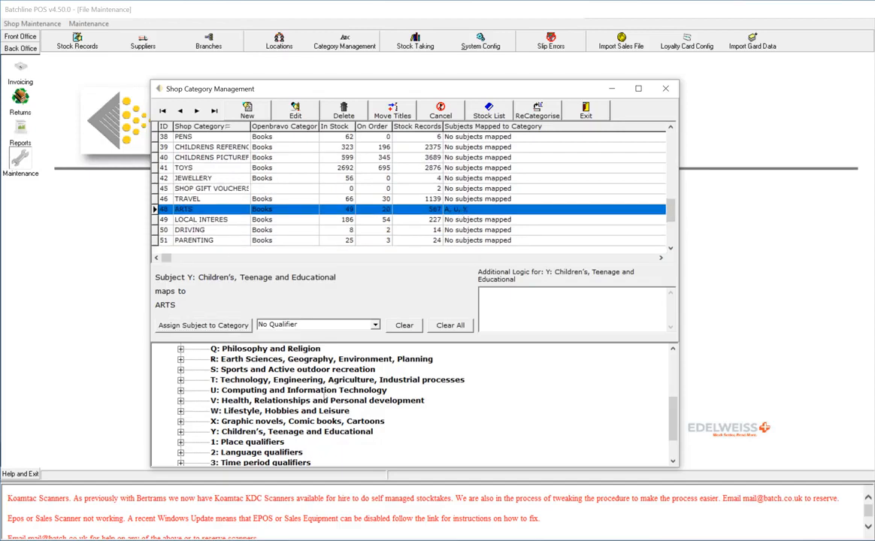
# - Clear the subject mapping configuration for all shop categories and confirm the deletion
pyautogui.click(450, 325)
pyautogui.click(361, 342)
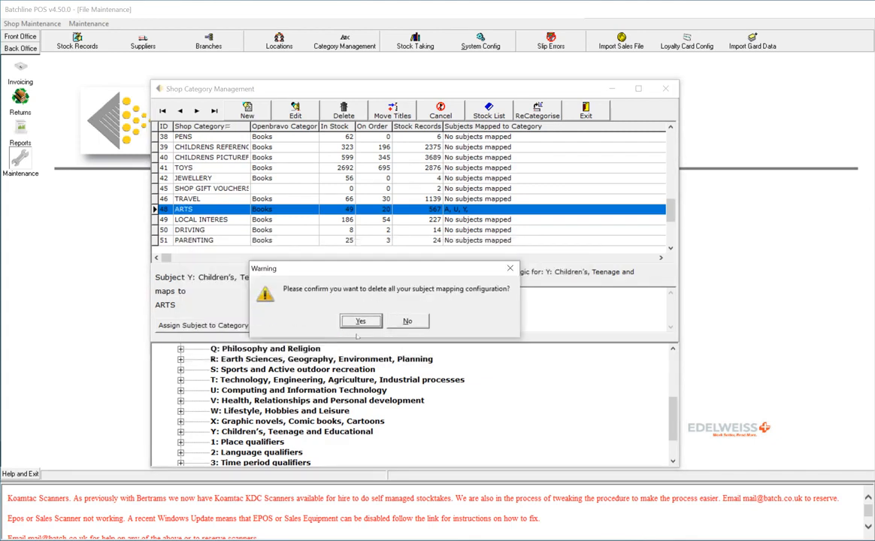
pyautogui.click(357, 319)
pyautogui.click(384, 321)
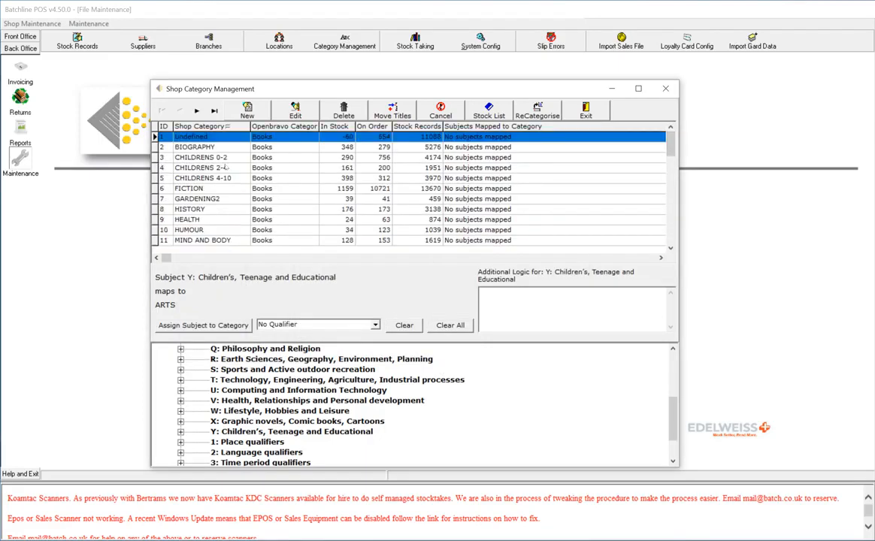
# - Select the CHILDRENS 0-2 shop category and look through the subjects under 1: Place qualifiers
pyautogui.click(222, 157)
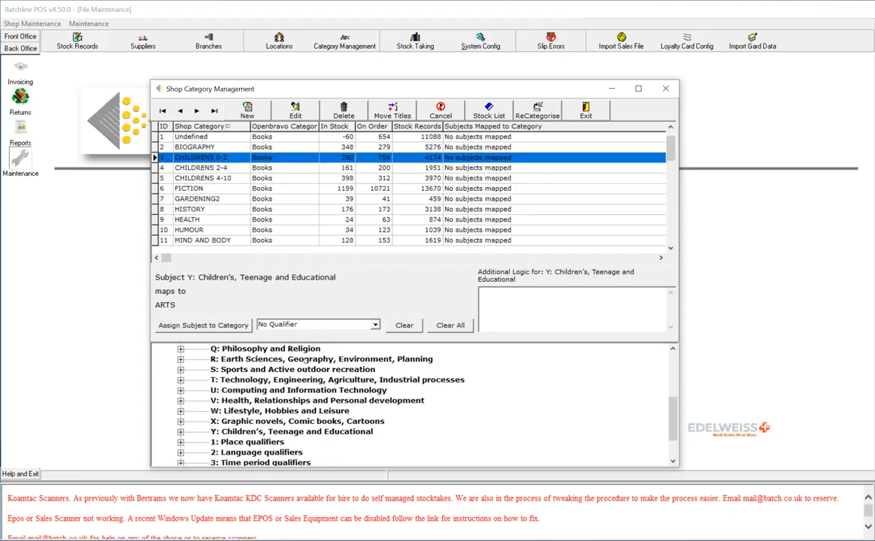
pyautogui.moveTo(673, 427)
pyautogui.mouseDown()
pyautogui.moveTo(673, 402)
pyautogui.moveTo(672, 428)
pyautogui.mouseUp()
pyautogui.moveTo(672, 416); pyautogui.dragTo(673, 436)
pyautogui.click(182, 401)
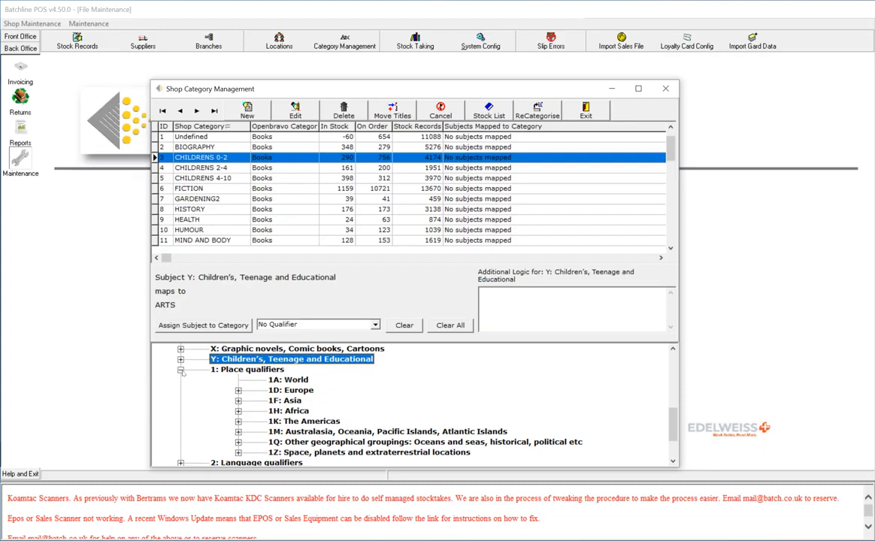
pyautogui.click(180, 369)
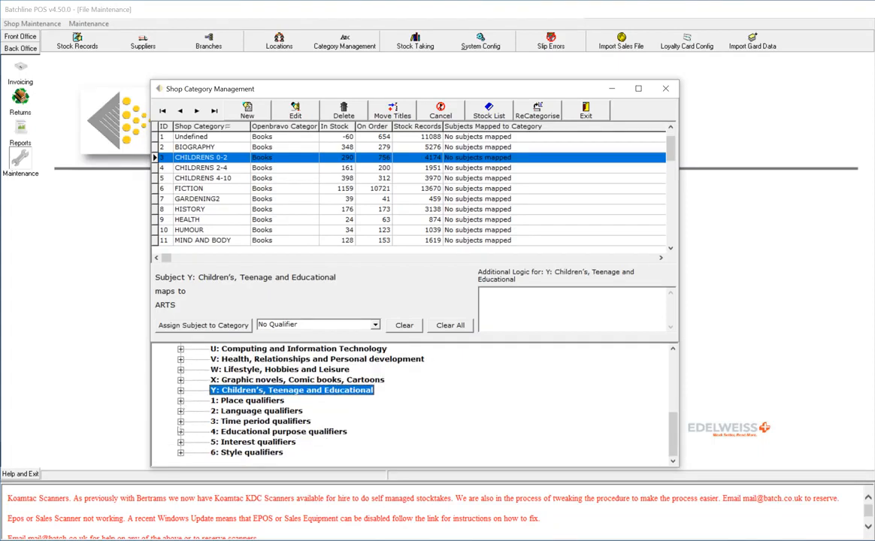
# - Look through the subjects under 3: Time period qualifiers, including the mapping of 3A: Geological time, and collapse the branch
pyautogui.click(180, 421)
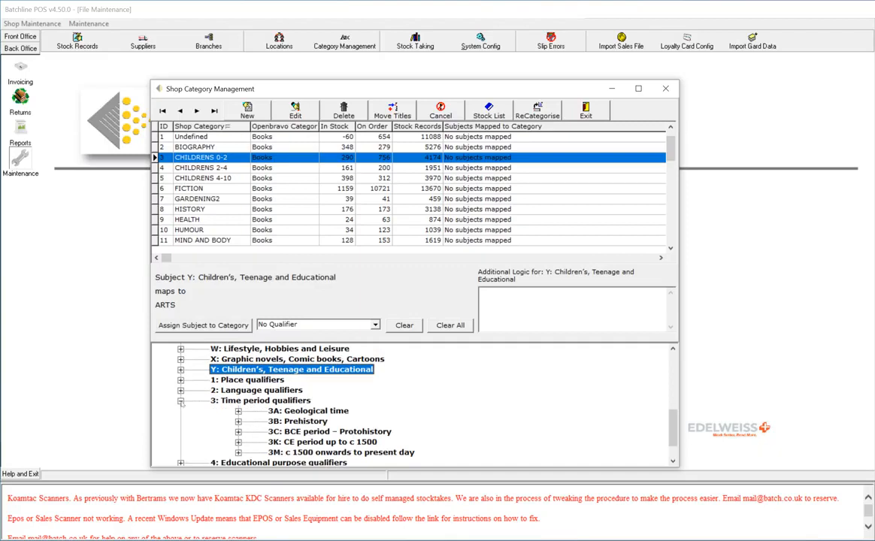
pyautogui.click(307, 413)
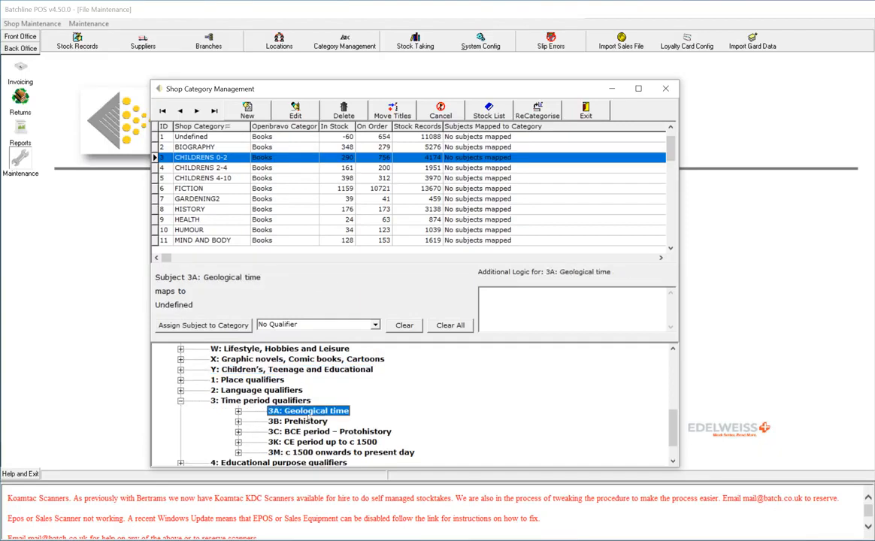
pyautogui.click(181, 402)
pyautogui.scroll(1, 229, 433)
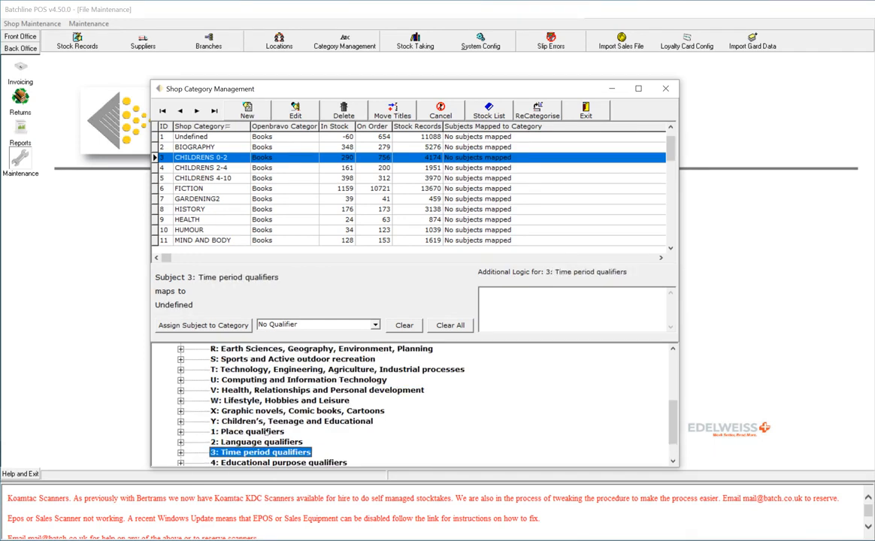
# - Expand subject Y: Children's, Teenage and Educational and select YF: Children's / Teenage fiction and true stories
pyautogui.click(181, 421)
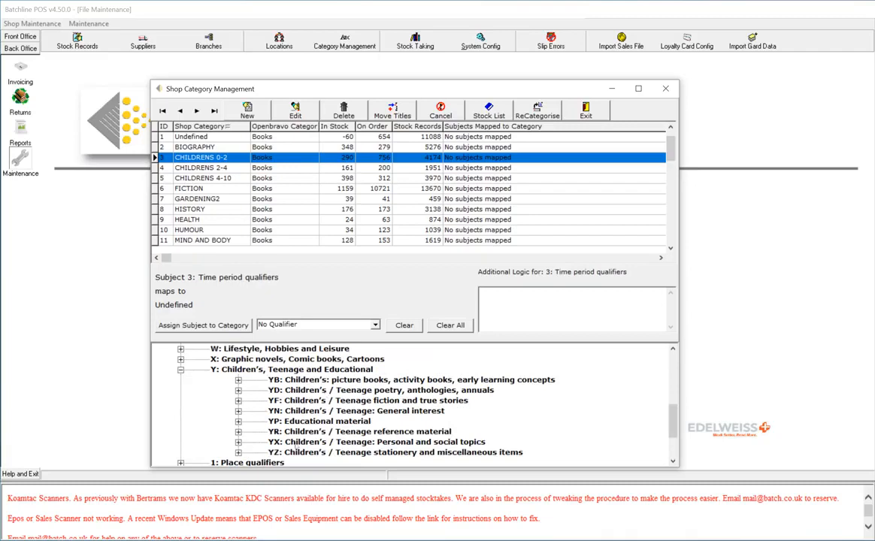
pyautogui.click(289, 401)
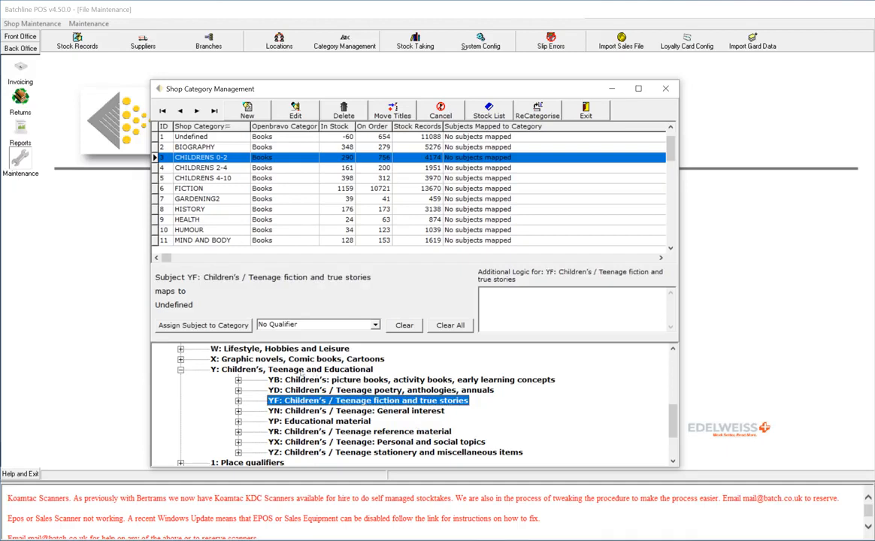
pyautogui.click(301, 370)
pyautogui.click(317, 403)
# - Examine the age qualifiers offered for subject YF: Children's / Teenage fiction and true stories without choosing one
pyautogui.click(375, 324)
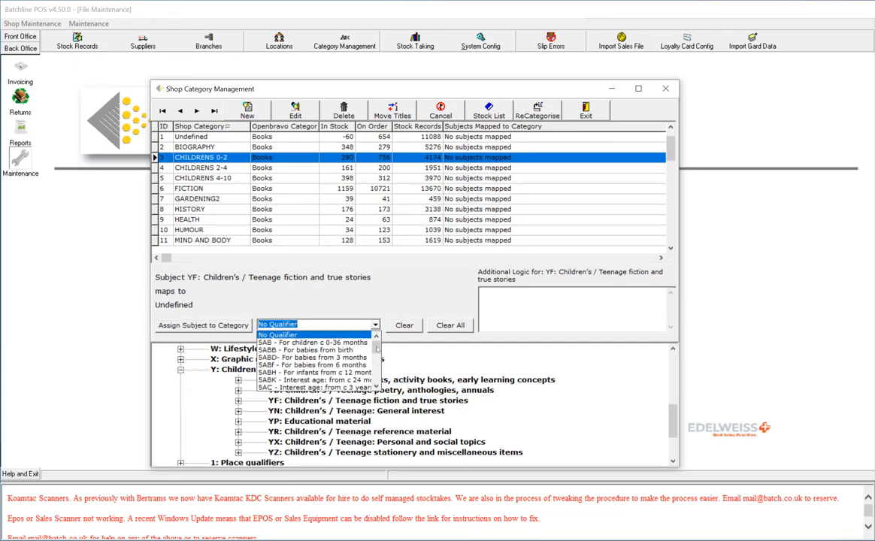
pyautogui.click(376, 306)
pyautogui.click(308, 399)
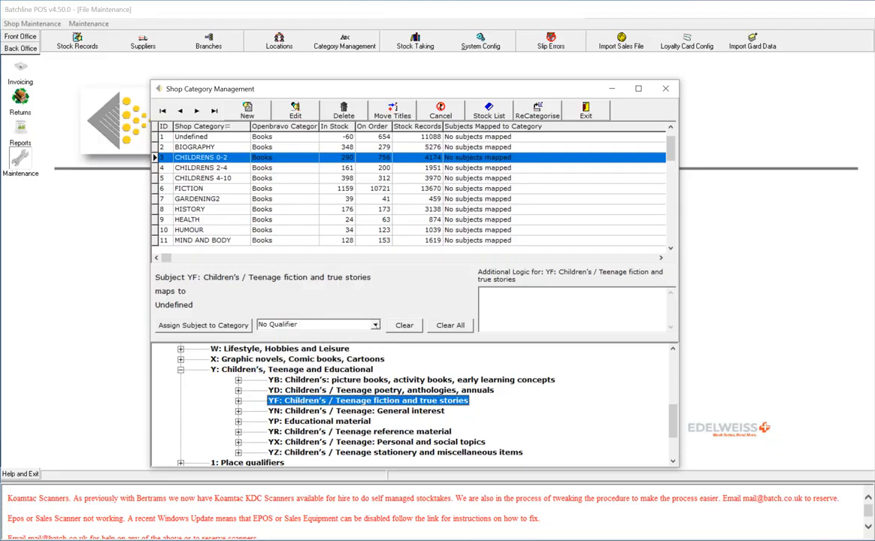
pyautogui.click(375, 324)
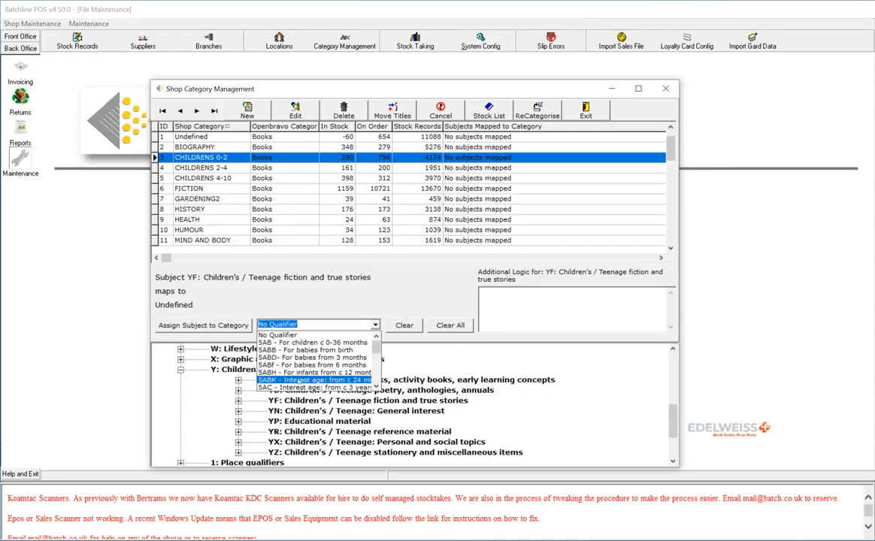
pyautogui.click(312, 387)
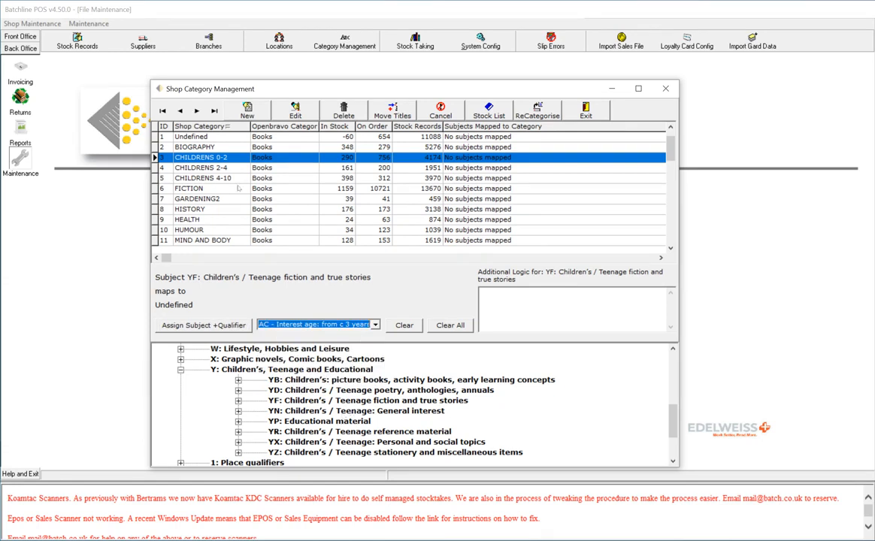
pyautogui.click(374, 325)
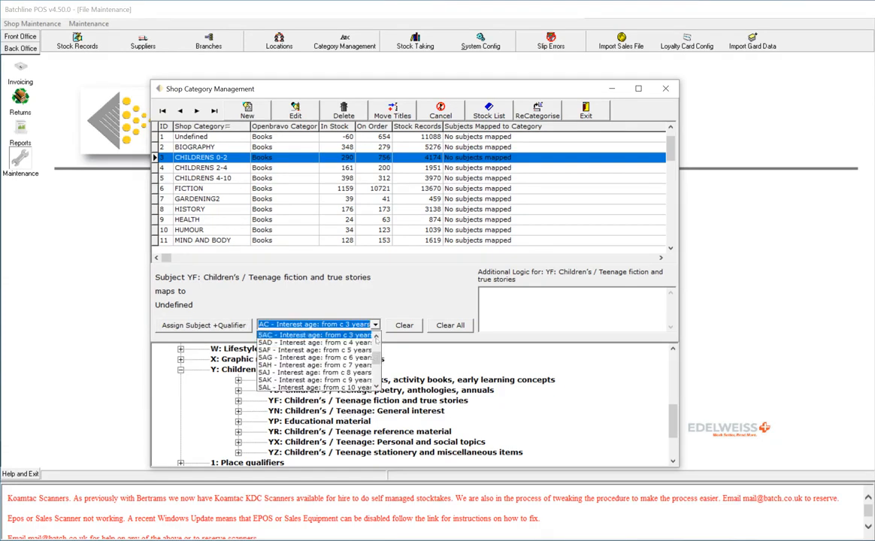
pyautogui.click(377, 338)
pyautogui.click(376, 339)
pyautogui.click(377, 338)
pyautogui.click(377, 339)
pyautogui.click(377, 338)
pyautogui.click(377, 338)
pyautogui.click(377, 339)
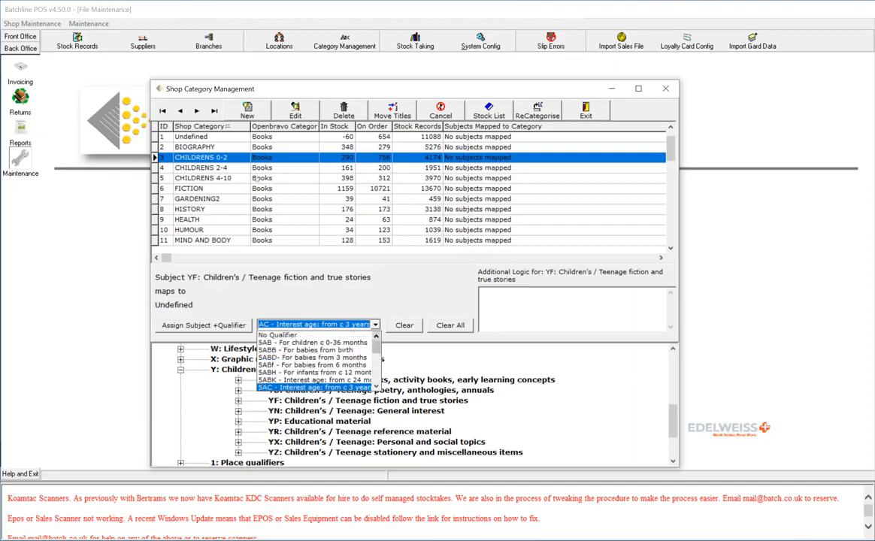
pyautogui.click(185, 155)
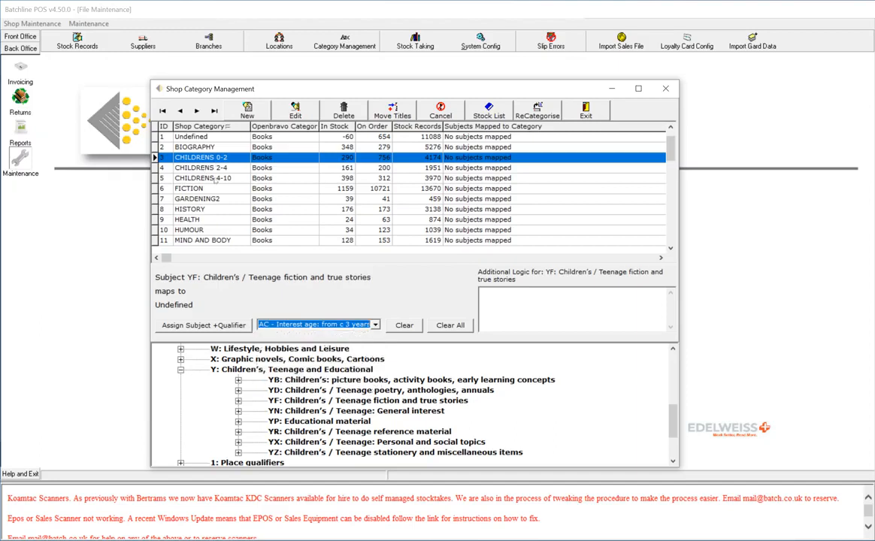
# - Assign subject YF: Children's / Teenage fiction and true stories with qualifier 5AB - For children c 0-36 months to CHILDRENS 0-2
pyautogui.click(375, 324)
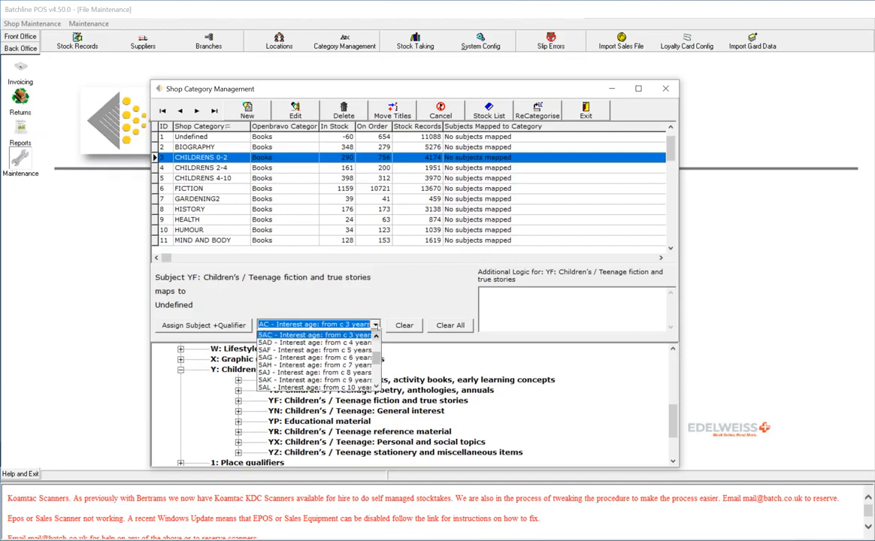
pyautogui.scroll(3, 316, 361)
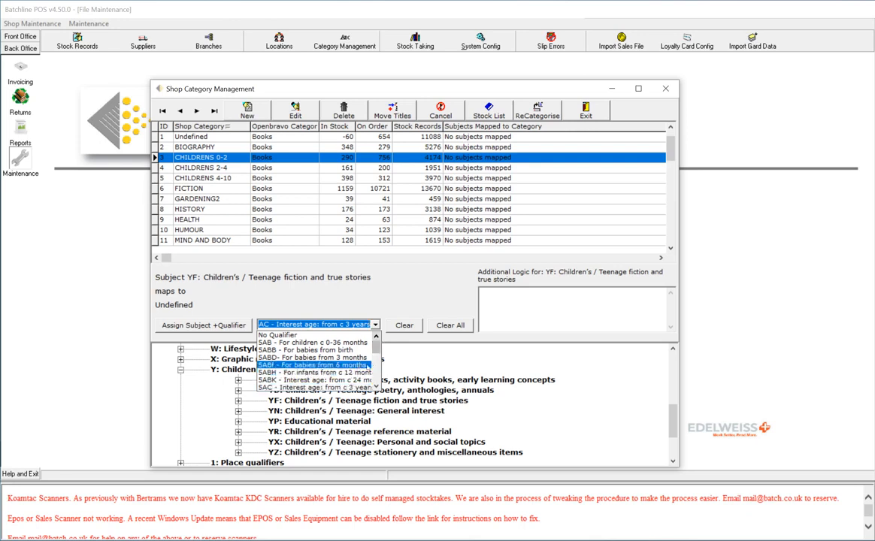
pyautogui.click(323, 357)
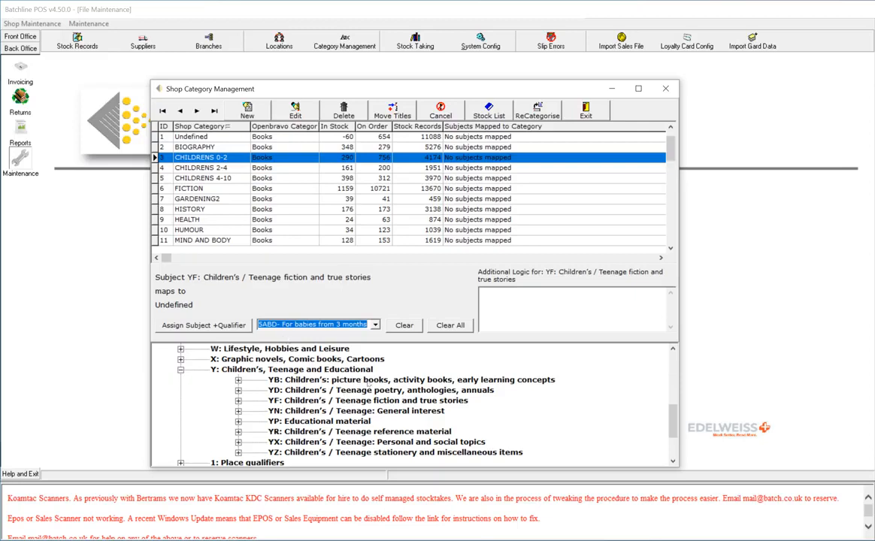
pyautogui.click(210, 323)
pyautogui.click(350, 320)
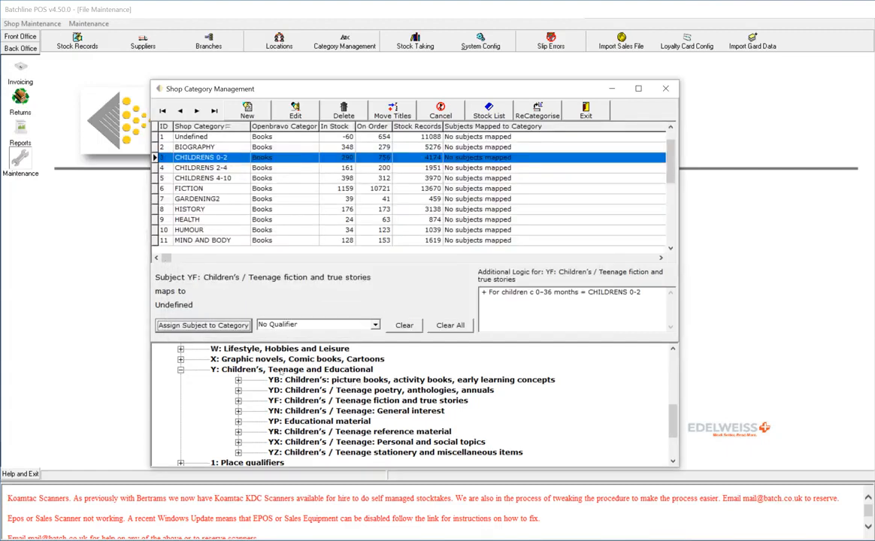
# - Assign subject YF with qualifier 5AD - Interest age: from c 4 years to the CHILDRENS 4-10 shop category
pyautogui.click(316, 400)
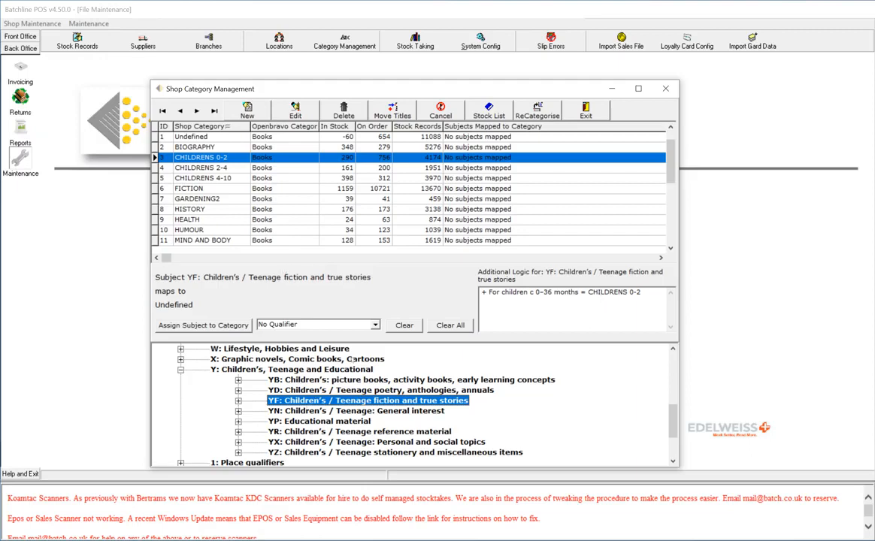
pyautogui.click(375, 325)
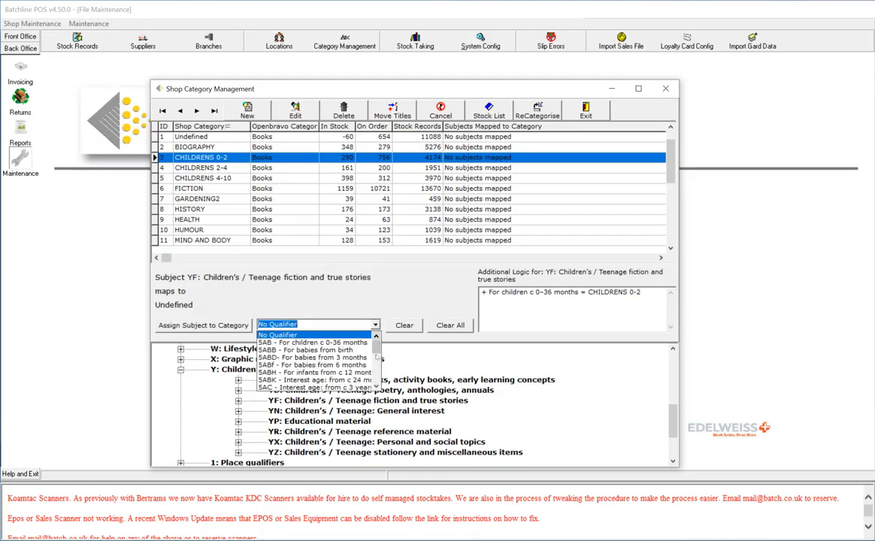
pyautogui.scroll(-1, 376, 355)
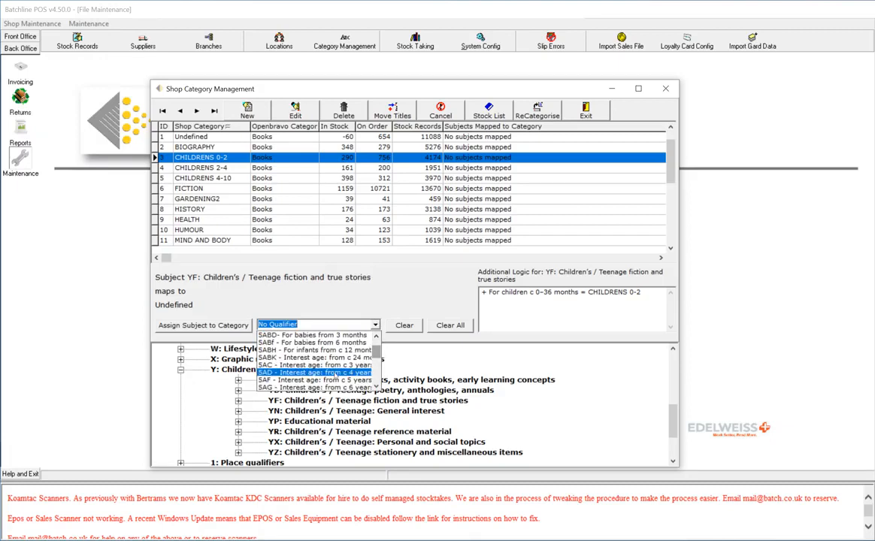
pyautogui.click(337, 374)
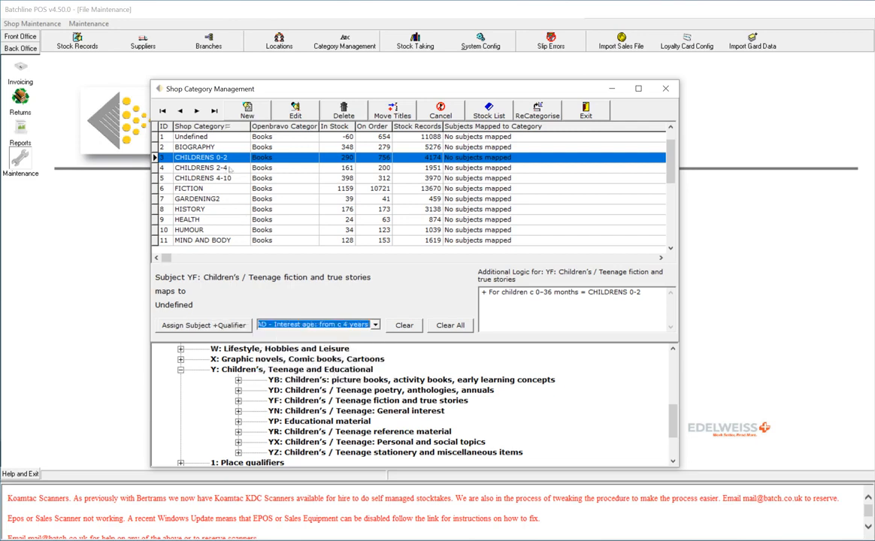
pyautogui.click(229, 169)
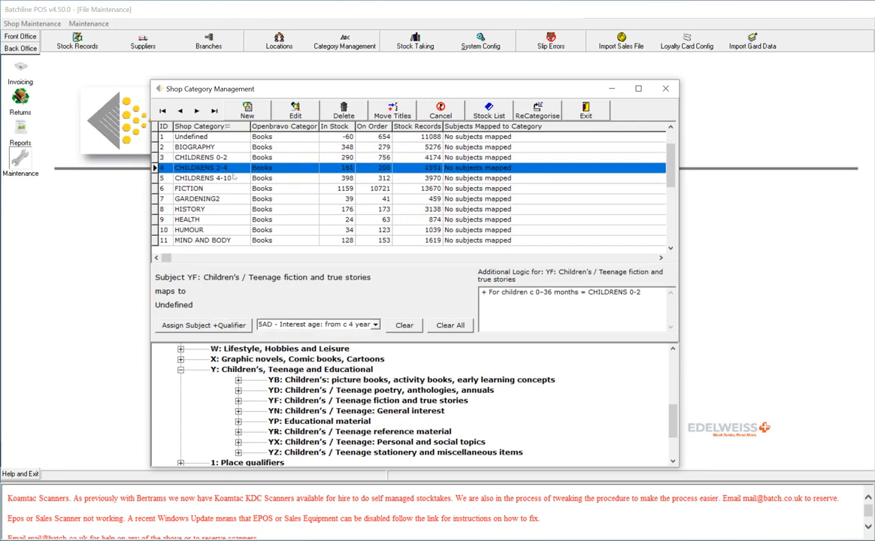
pyautogui.click(207, 176)
pyautogui.click(234, 325)
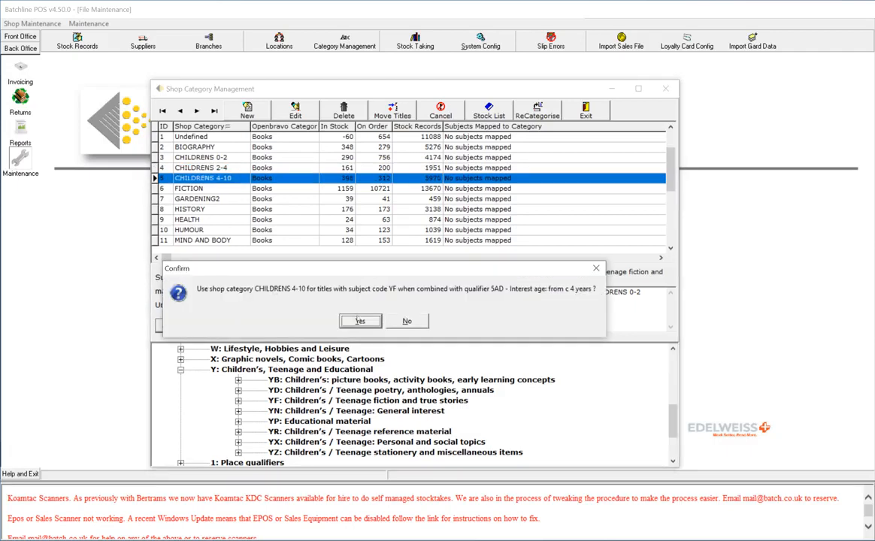
pyautogui.click(359, 321)
pyautogui.click(358, 321)
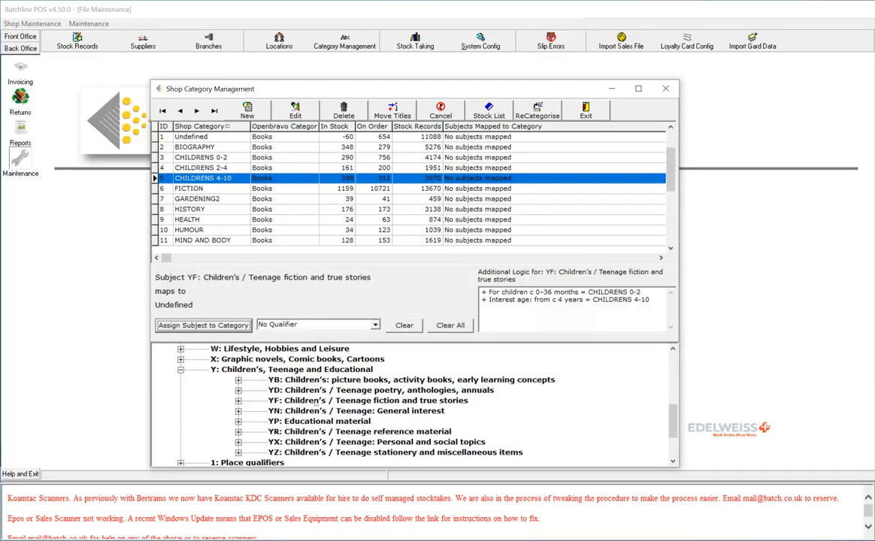
# - Review the additional logic rules of subject YF, then check the mapping of parent subject Y: Children's, Teenage and Educational
pyautogui.click(354, 400)
pyautogui.moveTo(654, 301); pyautogui.dragTo(509, 302)
pyautogui.click(529, 321)
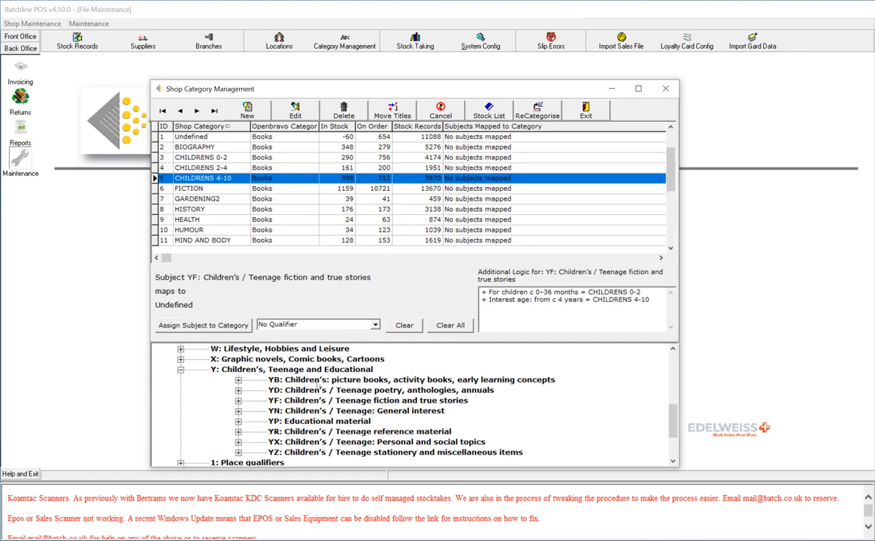
pyautogui.click(293, 401)
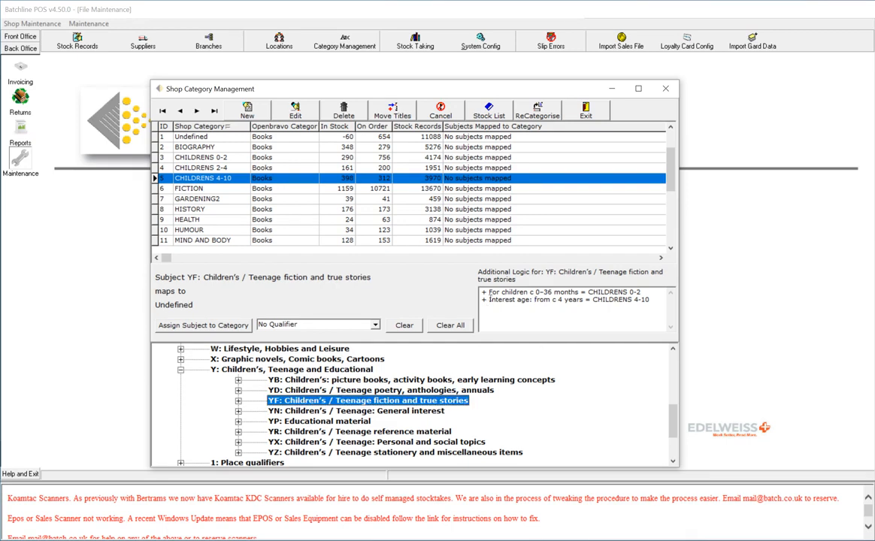
pyautogui.moveTo(487, 291); pyautogui.dragTo(579, 292)
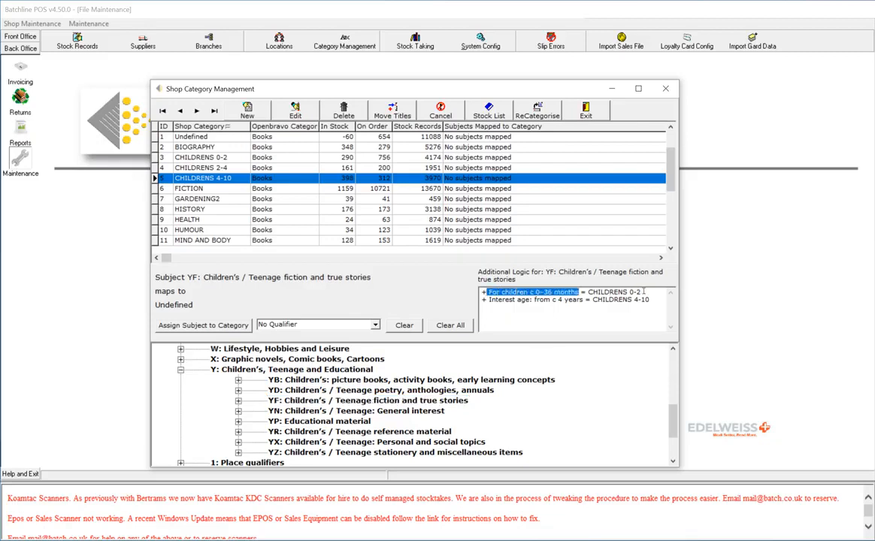
pyautogui.moveTo(642, 292); pyautogui.dragTo(502, 299)
pyautogui.click(524, 300)
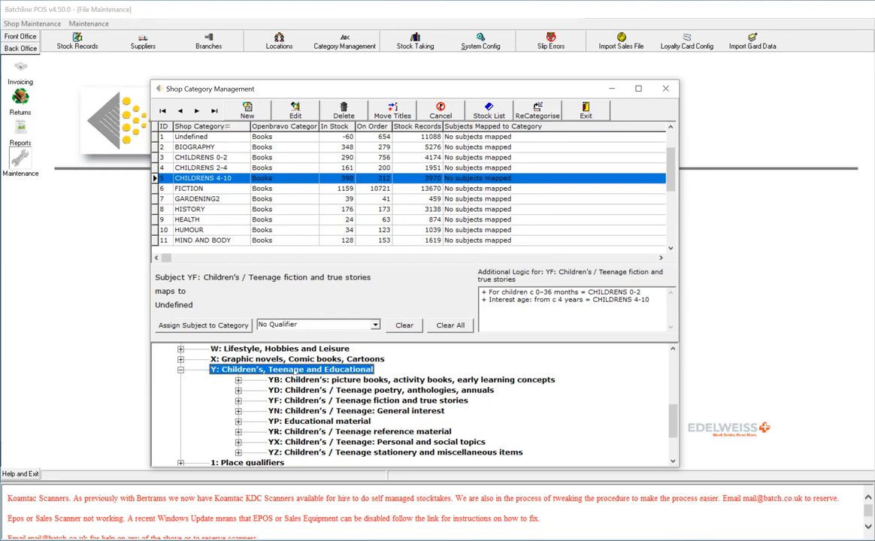
pyautogui.click(293, 370)
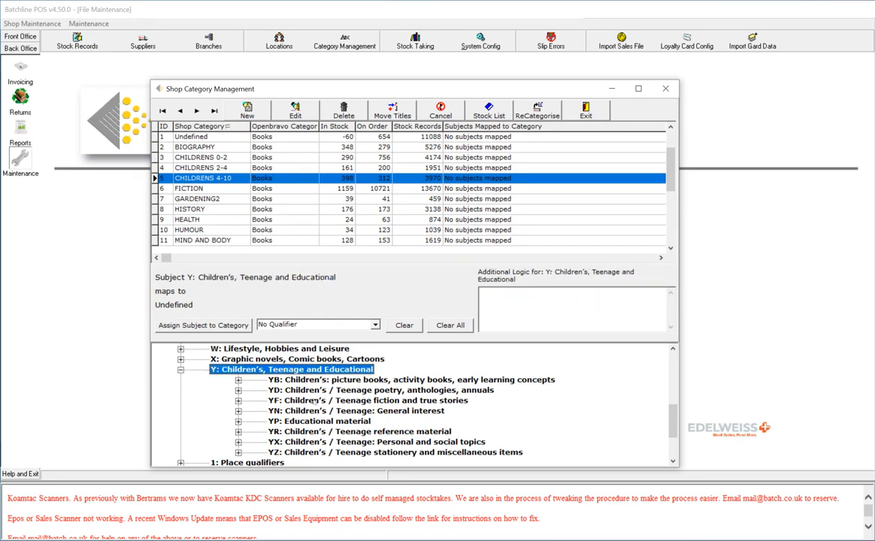
# - Clear the mapping and qualifier logic of subject YF and reselect the subject to check it
pyautogui.click(289, 401)
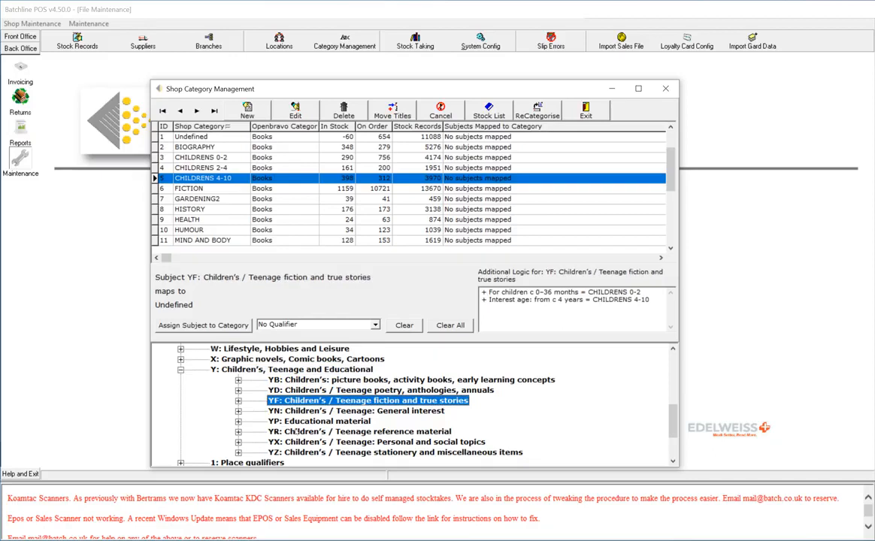
pyautogui.click(404, 325)
pyautogui.press('Return')
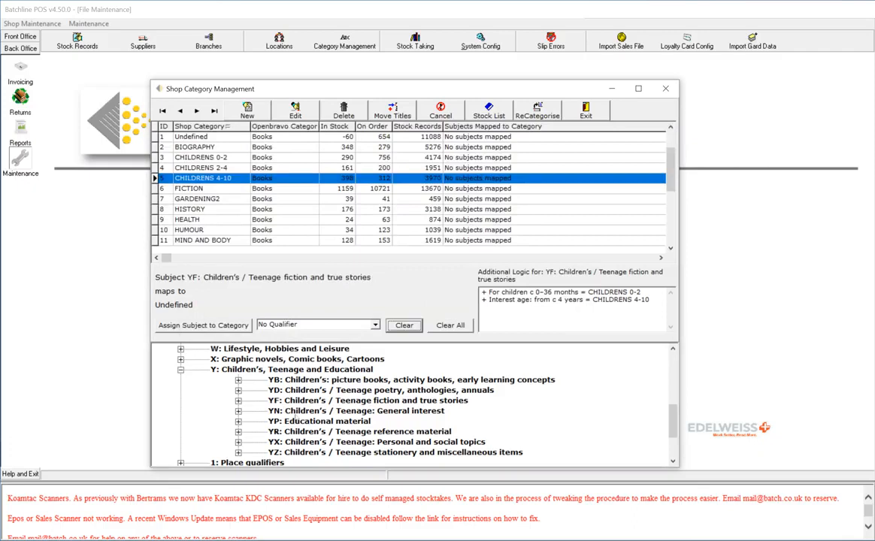
pyautogui.click(297, 360)
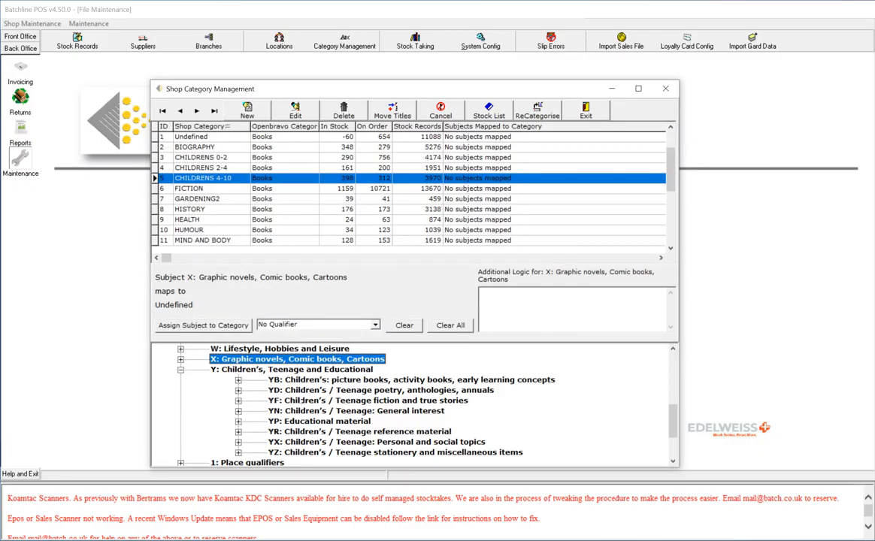
pyautogui.click(302, 401)
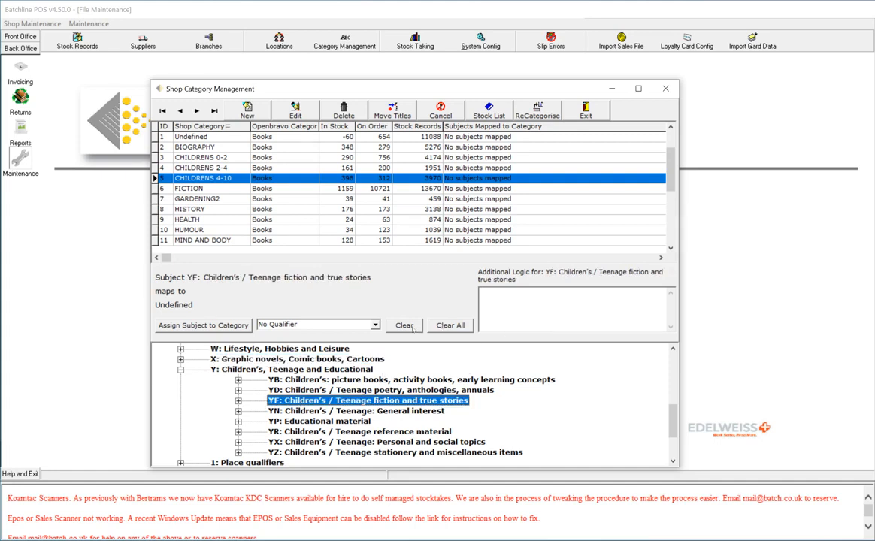
# - Check subjects A: The Arts and G: Reference, then clear the subject mapping configuration for all subjects
pyautogui.scroll(7, 274, 360)
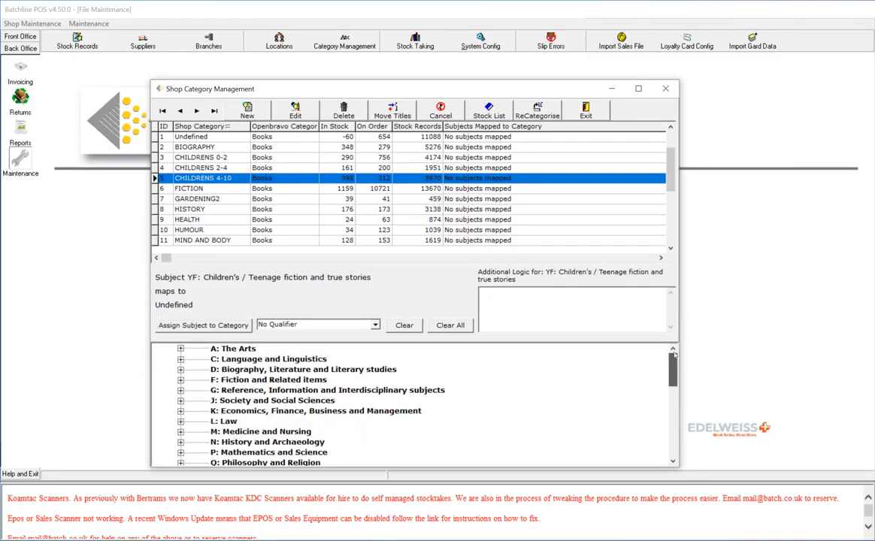
pyautogui.click(233, 349)
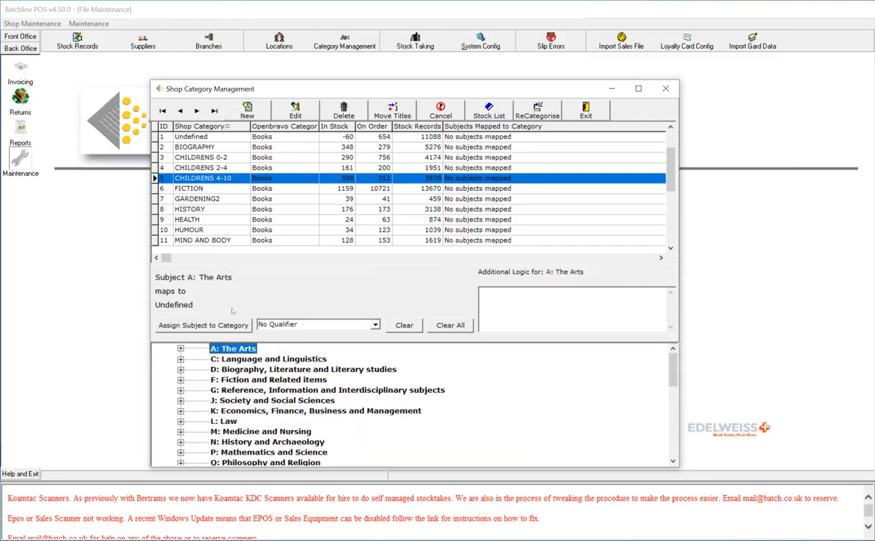
pyautogui.click(391, 390)
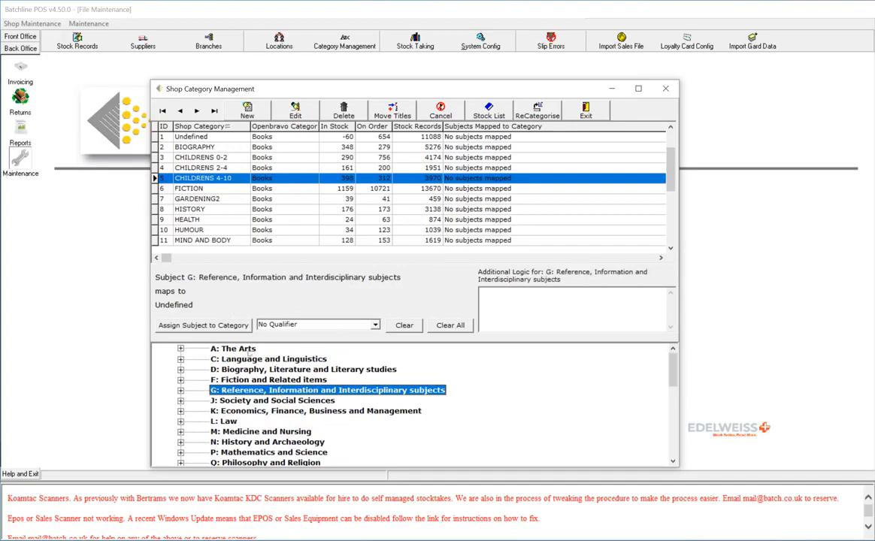
pyautogui.click(451, 324)
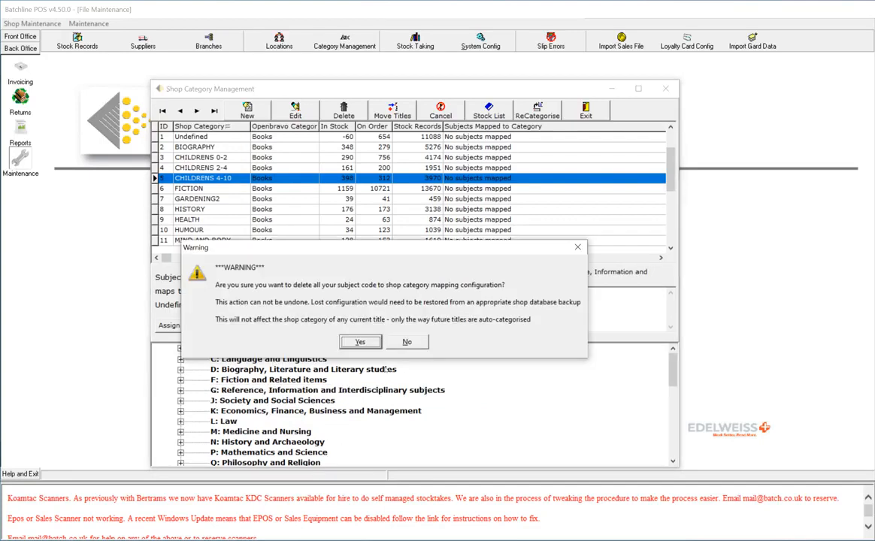
pyautogui.press('Return')
pyautogui.press('Return')
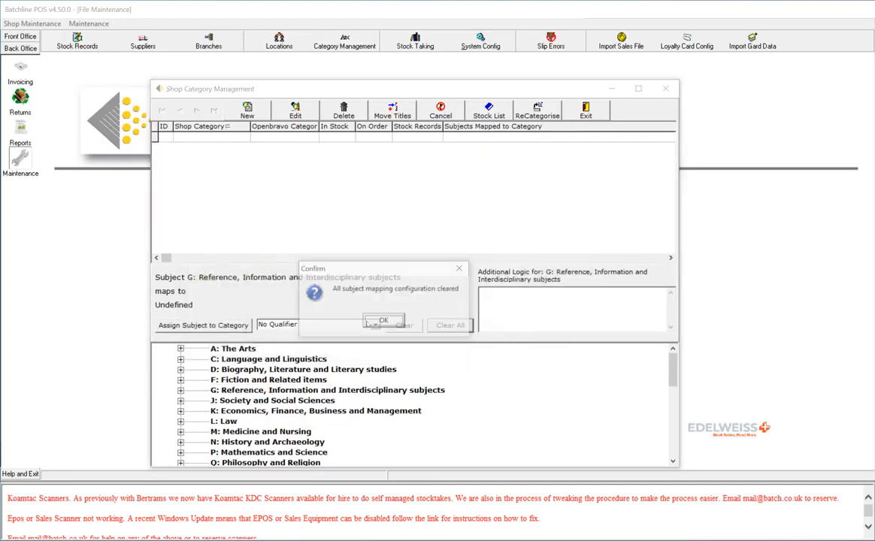
pyautogui.press('Return')
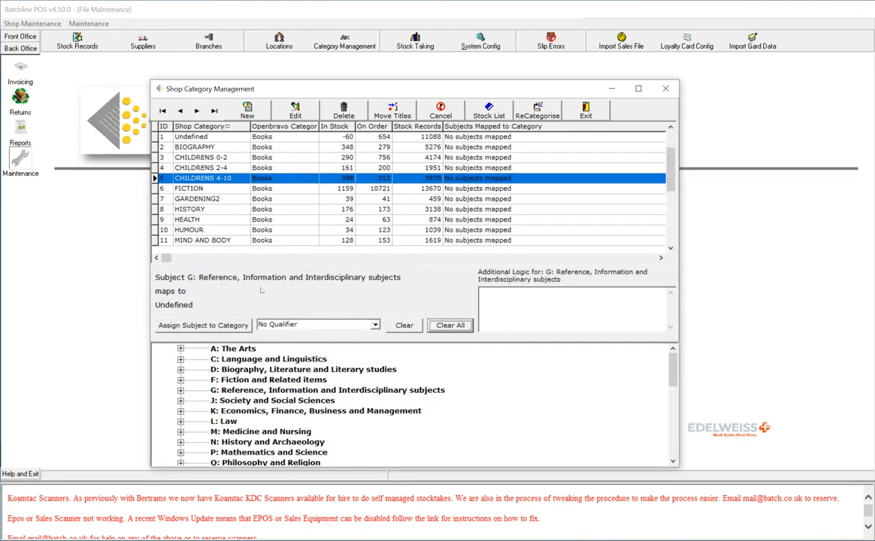
# - Check the mappings of top-level subjects A, C, F, J, K and N, then exit Shop Category Management
pyautogui.click(239, 359)
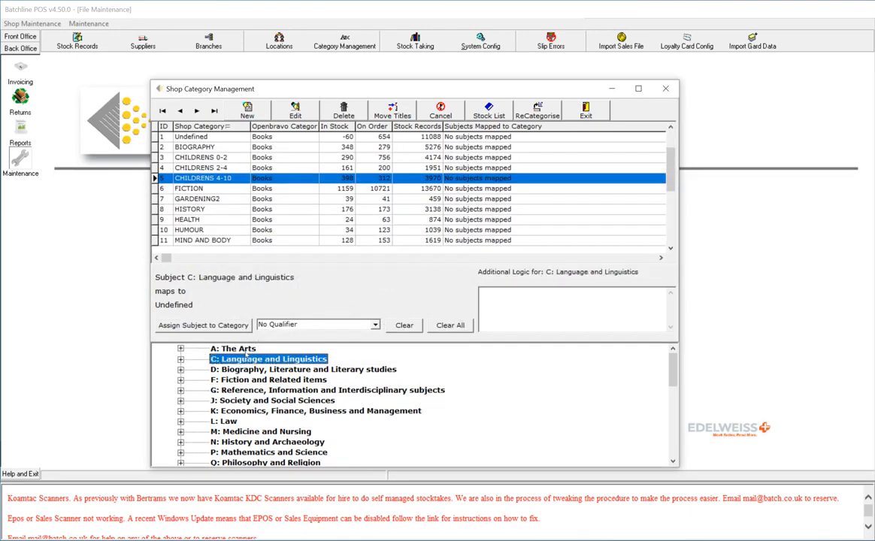
pyautogui.click(242, 380)
pyautogui.click(240, 412)
pyautogui.click(241, 442)
pyautogui.click(240, 400)
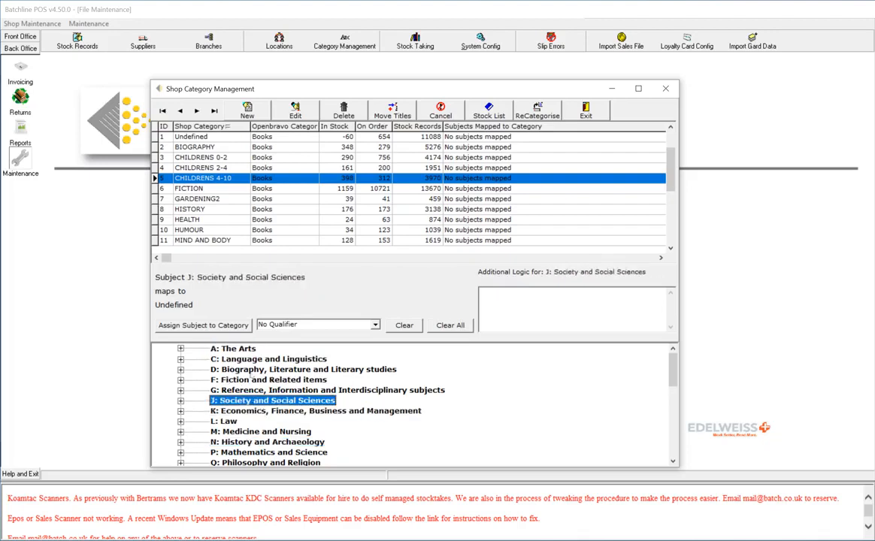
pyautogui.click(241, 359)
pyautogui.click(233, 349)
pyautogui.click(264, 380)
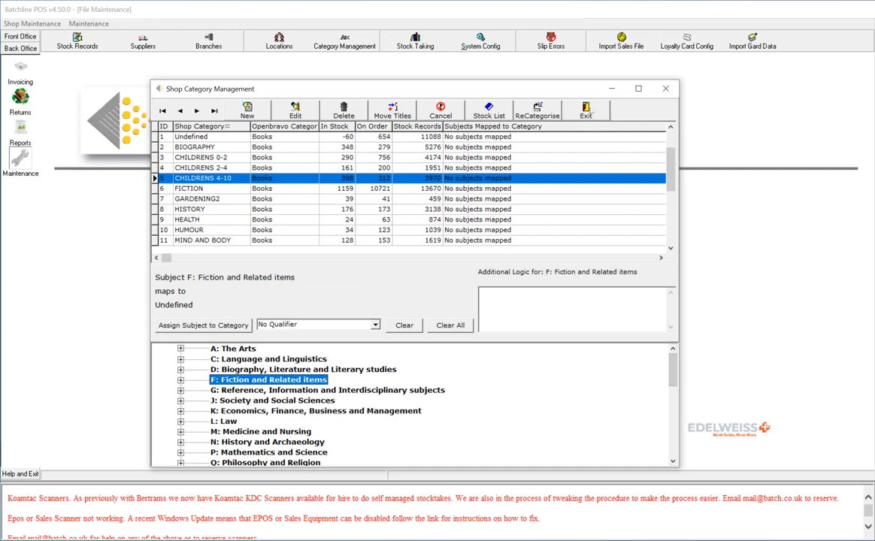
pyautogui.click(589, 112)
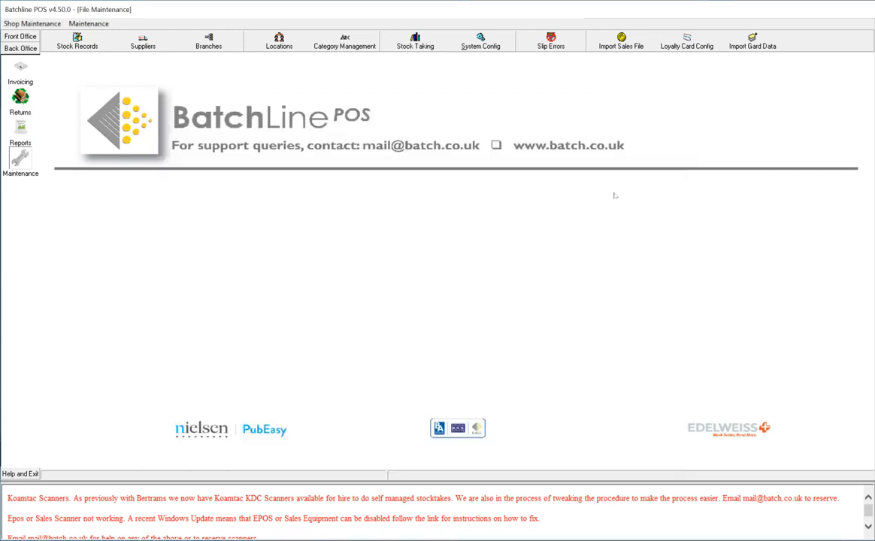
pyautogui.click(28, 35)
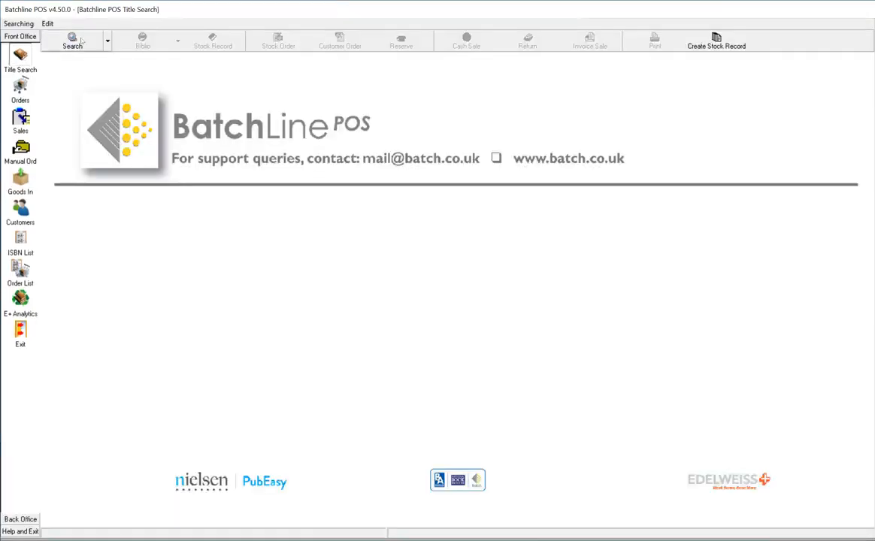
pyautogui.write('9780063045651')
pyautogui.press('Return')
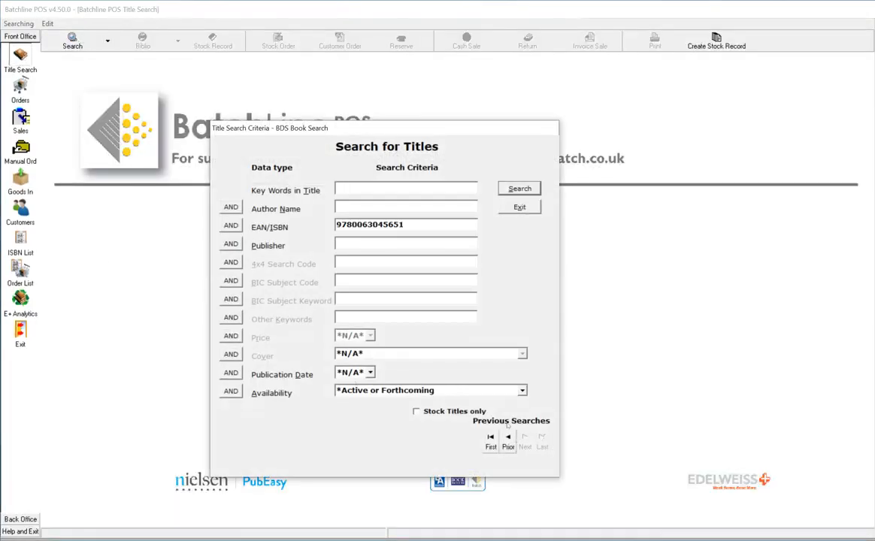
pyautogui.press('Return')
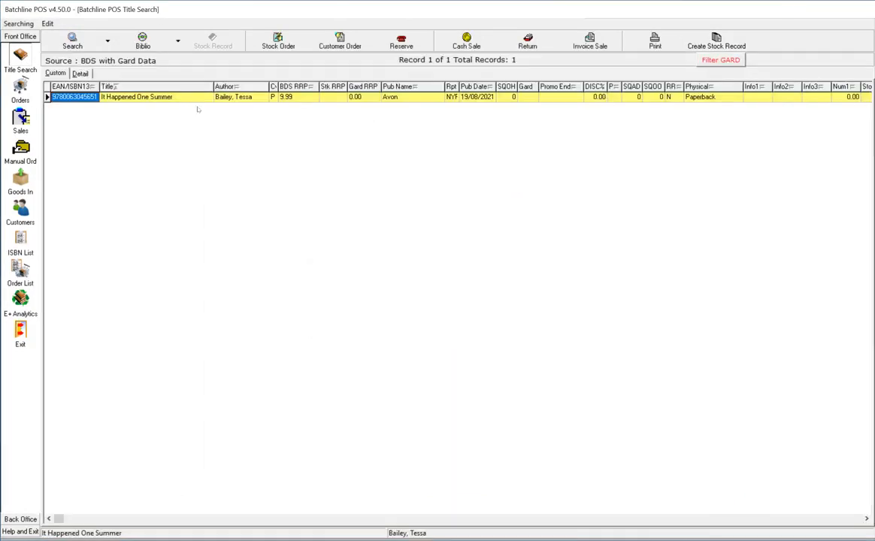
pyautogui.click(158, 98)
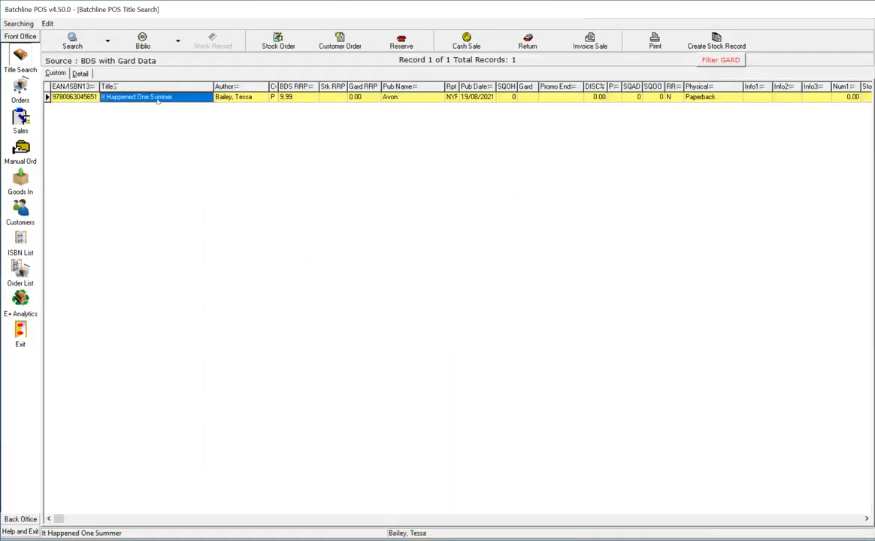
pyautogui.moveTo(460, 87); pyautogui.dragTo(465, 87)
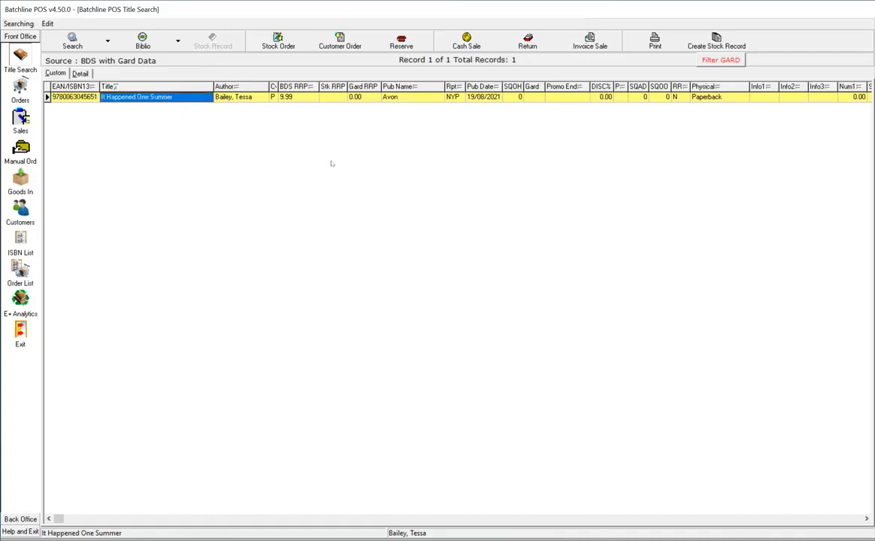
# - Add one copy of It Happened One Summer to purchase order OrderRef8612 without selecting a shop category
pyautogui.click(275, 39)
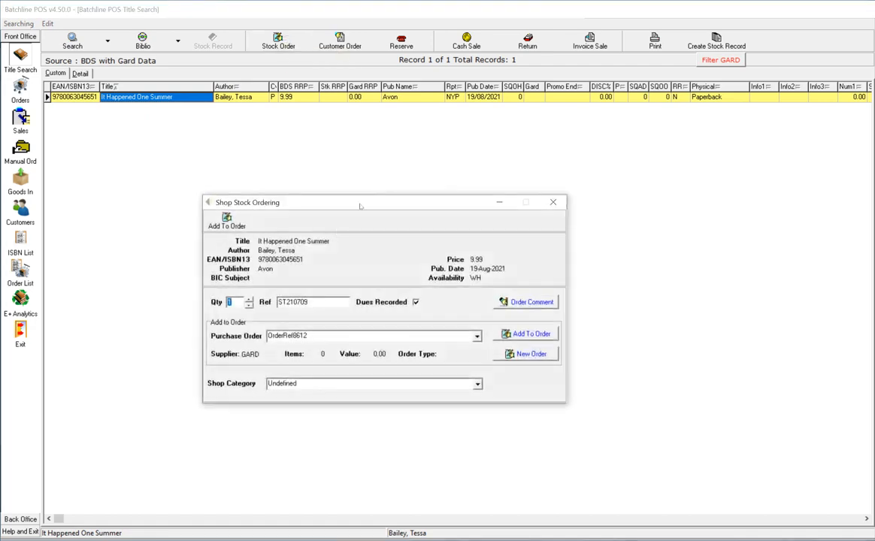
pyautogui.moveTo(360, 207); pyautogui.dragTo(419, 213)
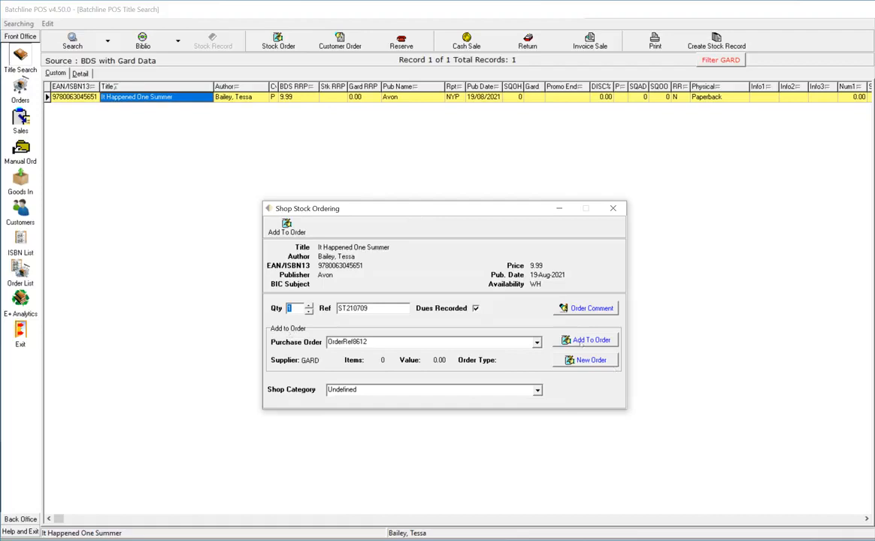
pyautogui.click(591, 340)
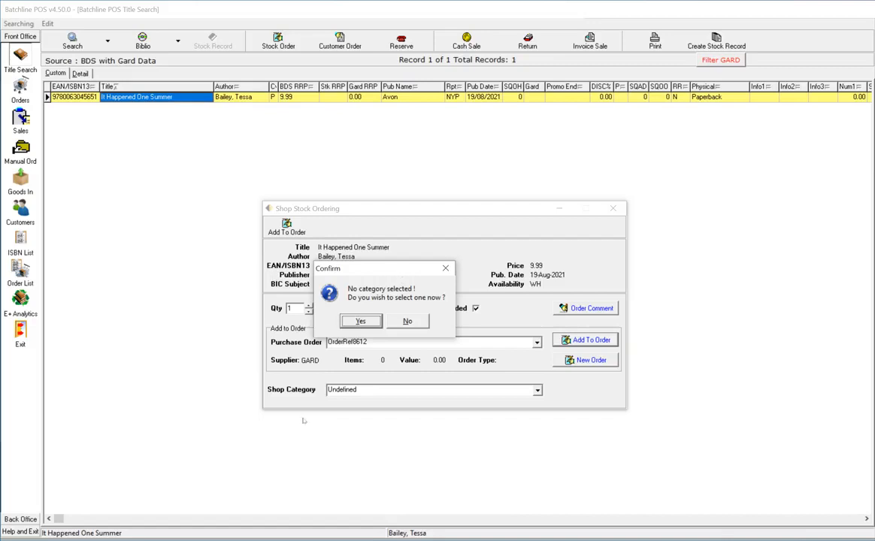
pyautogui.click(407, 321)
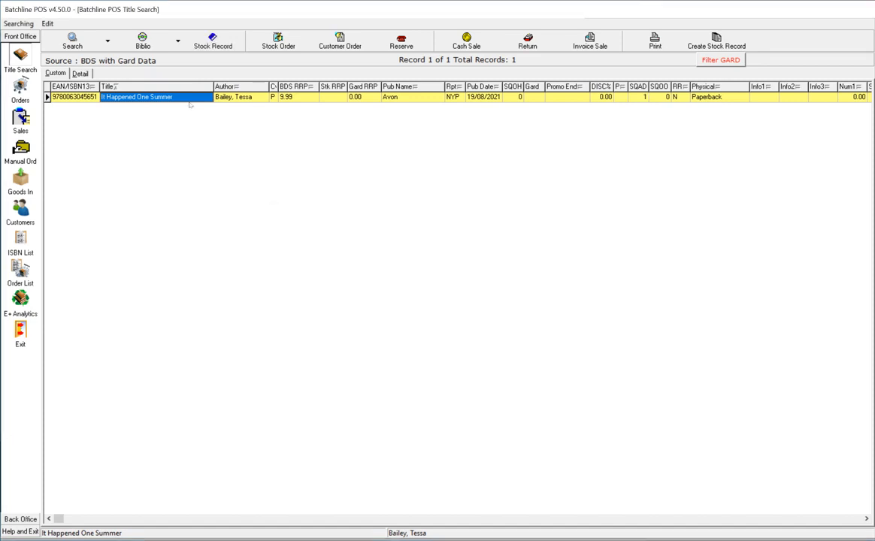
# - Check the category in the title's stock record, then review its BIC and Thema subject codes in the BDS bibliographic details
pyautogui.click(213, 41)
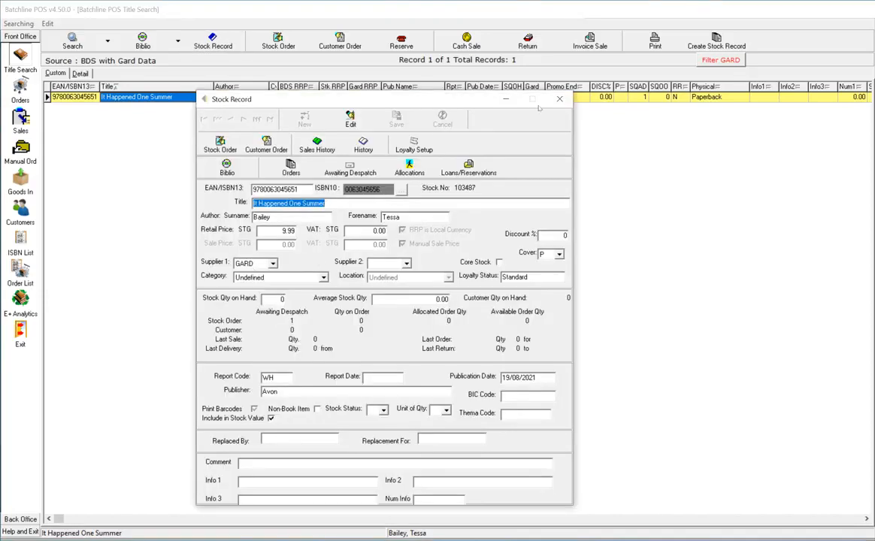
pyautogui.click(560, 99)
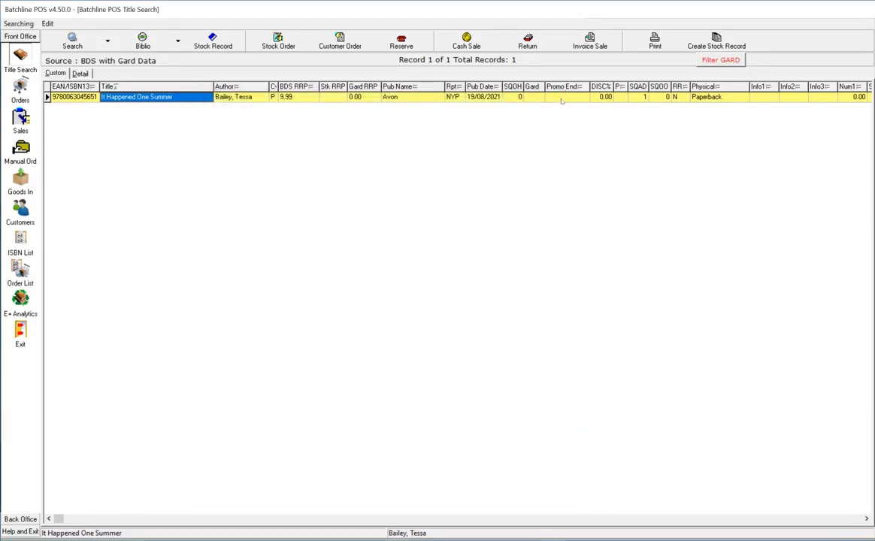
pyautogui.click(139, 43)
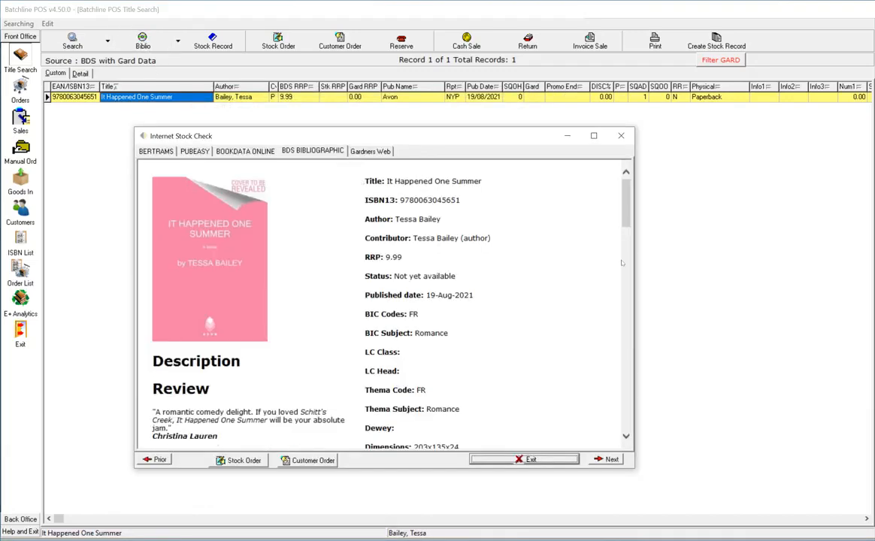
pyautogui.moveTo(625, 198); pyautogui.dragTo(625, 216)
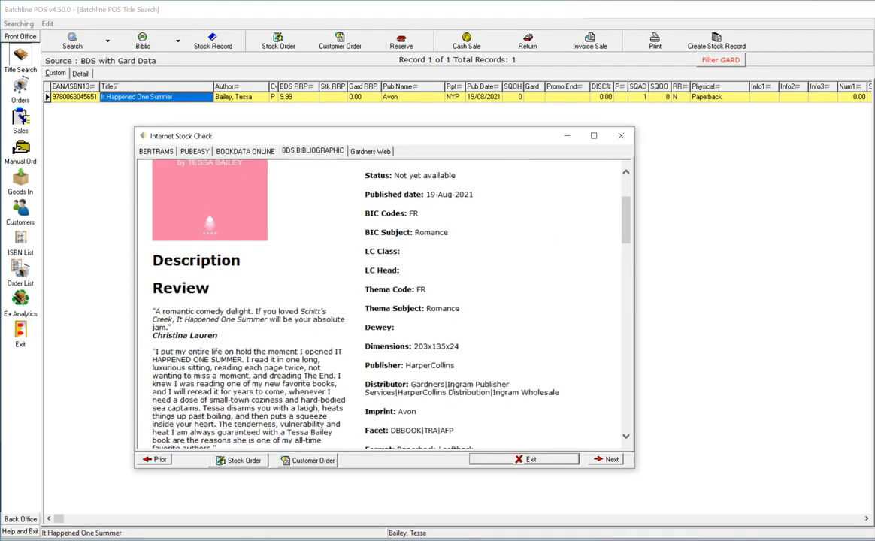
pyautogui.click(523, 459)
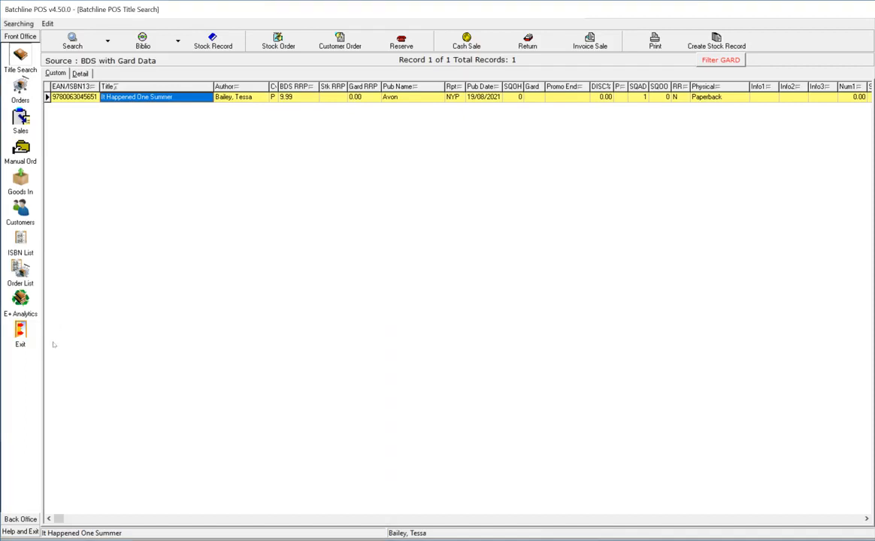
# - In Shop Category Management, assign subject FR: Romance to the FICTION category with no qualifier, then exit
pyautogui.click(27, 519)
pyautogui.click(15, 155)
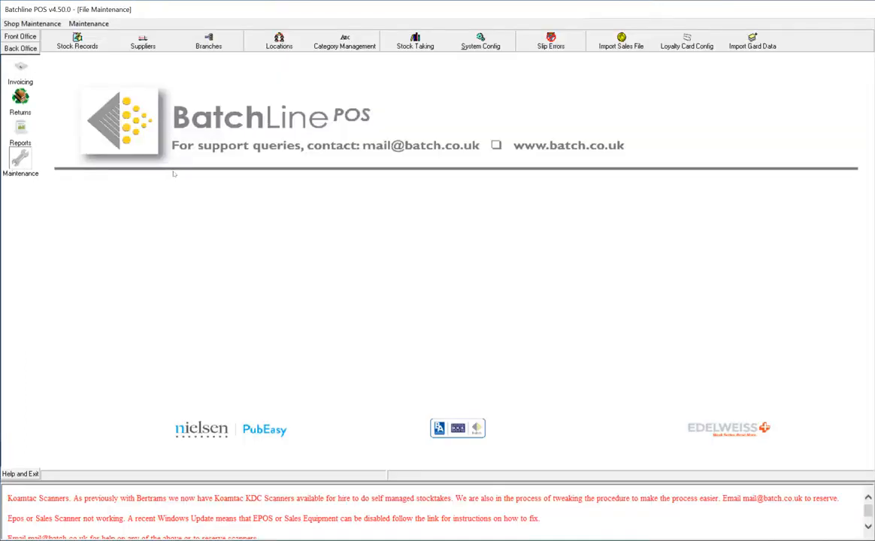
pyautogui.click(319, 33)
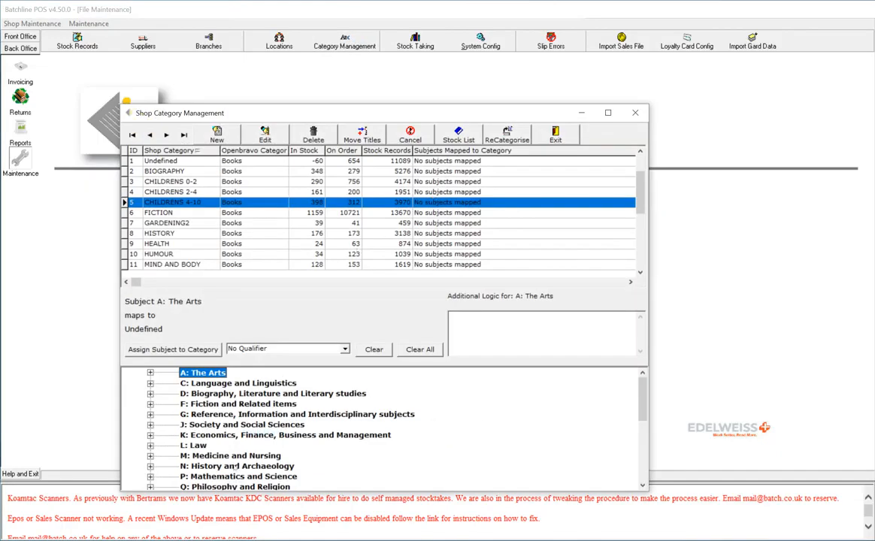
pyautogui.click(150, 405)
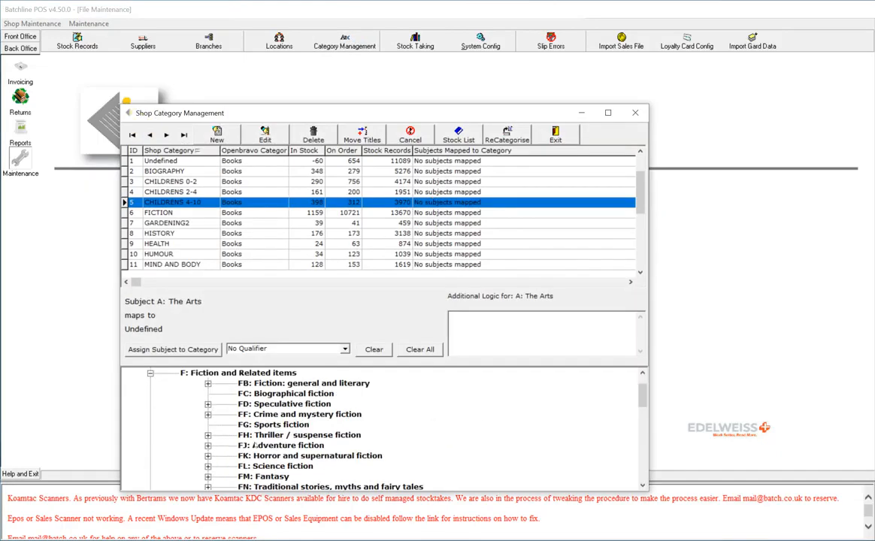
pyautogui.scroll(-2, 259, 456)
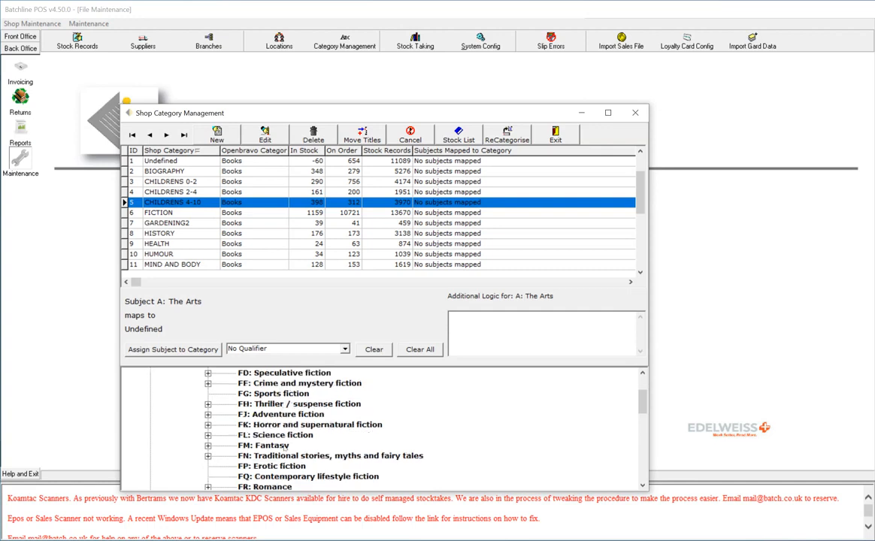
pyautogui.click(267, 458)
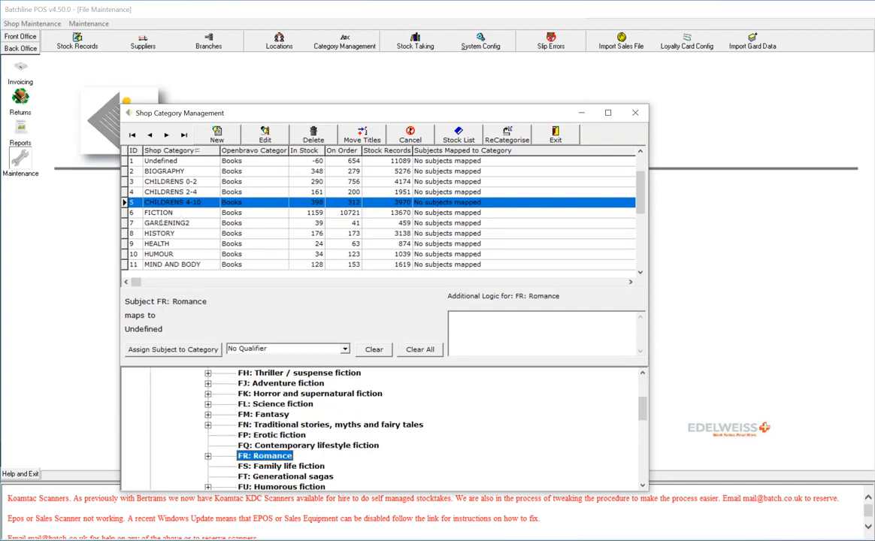
pyautogui.click(167, 213)
pyautogui.click(173, 350)
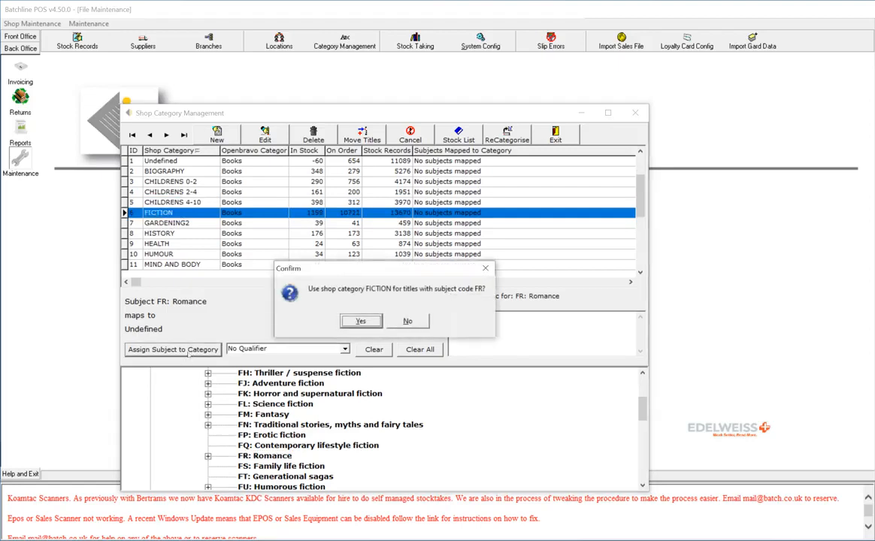
pyautogui.click(367, 321)
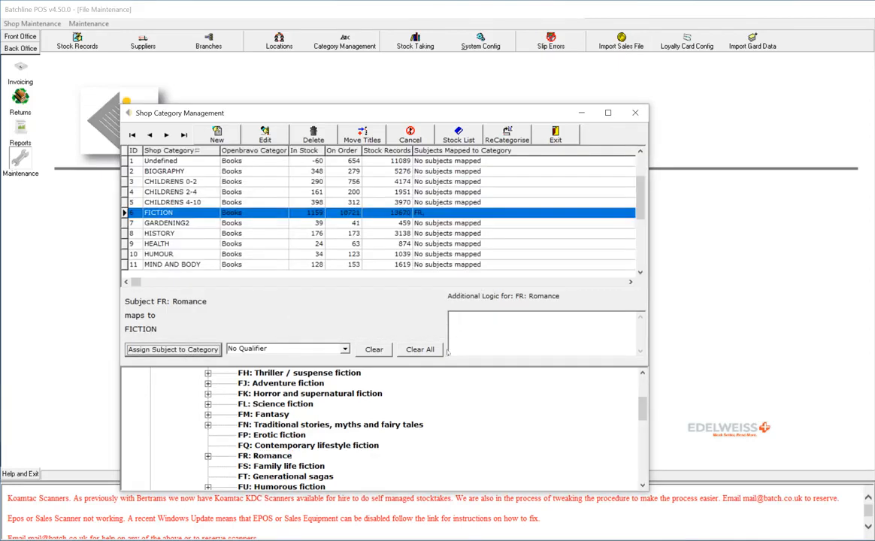
pyautogui.click(558, 137)
# - Repeat the previous title search, check the shop category offered in the title's stock order, and close the order without adding it
pyautogui.click(20, 36)
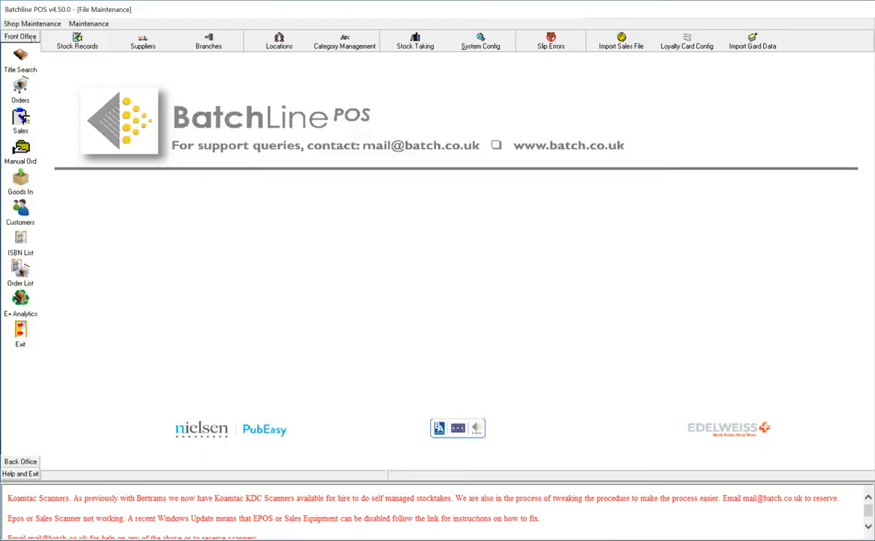
pyautogui.click(20, 58)
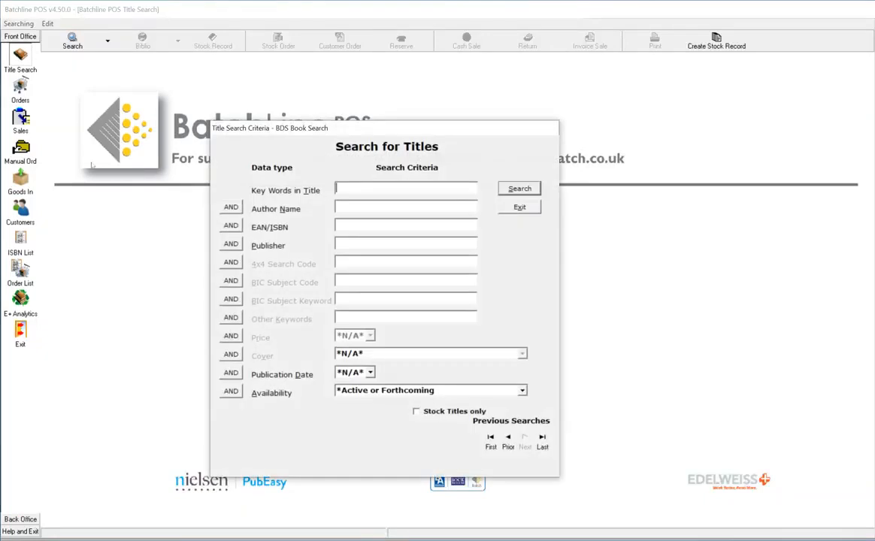
pyautogui.click(508, 439)
pyautogui.click(506, 190)
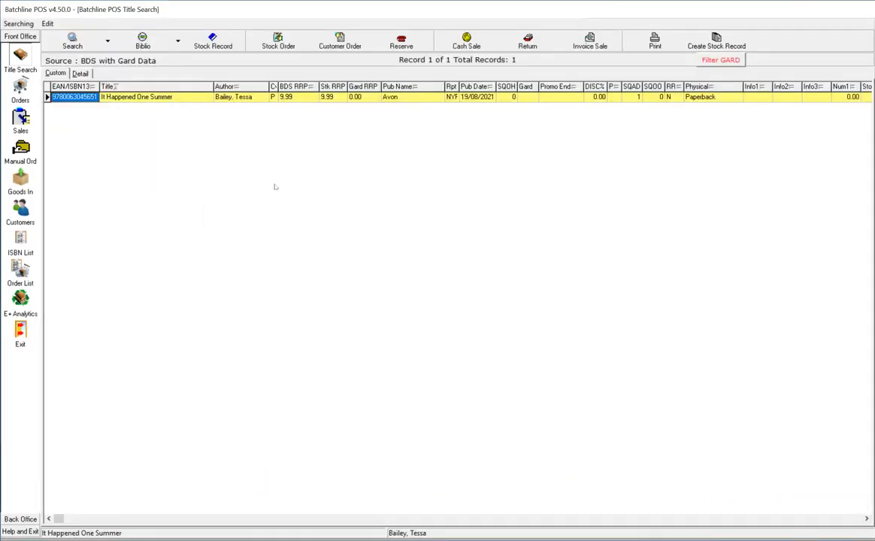
pyautogui.click(290, 45)
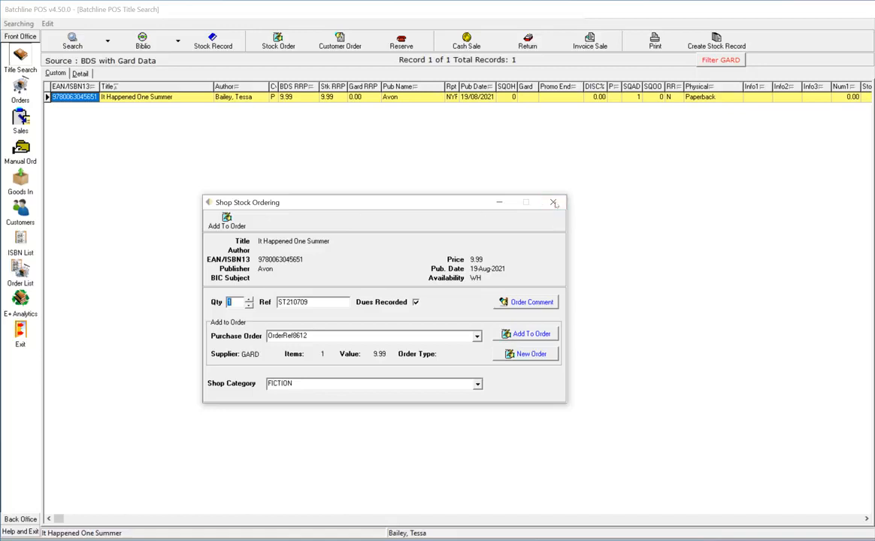
pyautogui.click(553, 203)
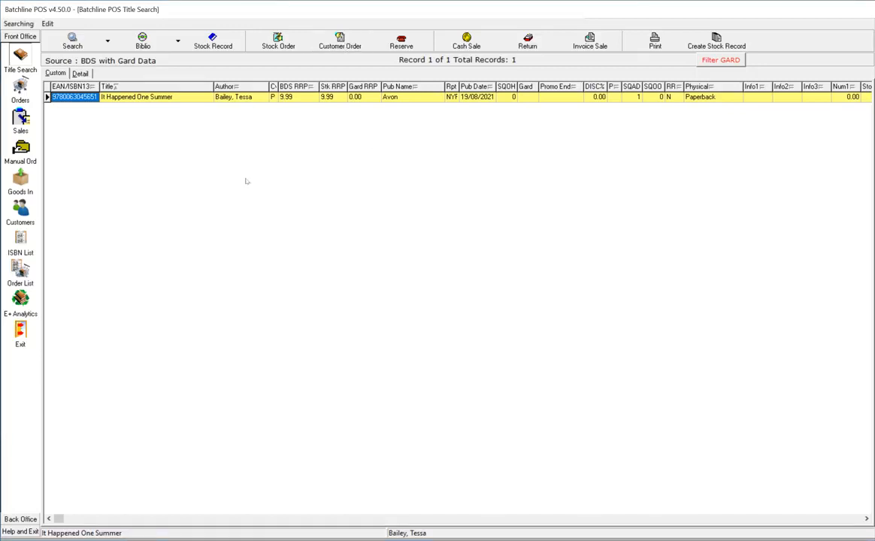